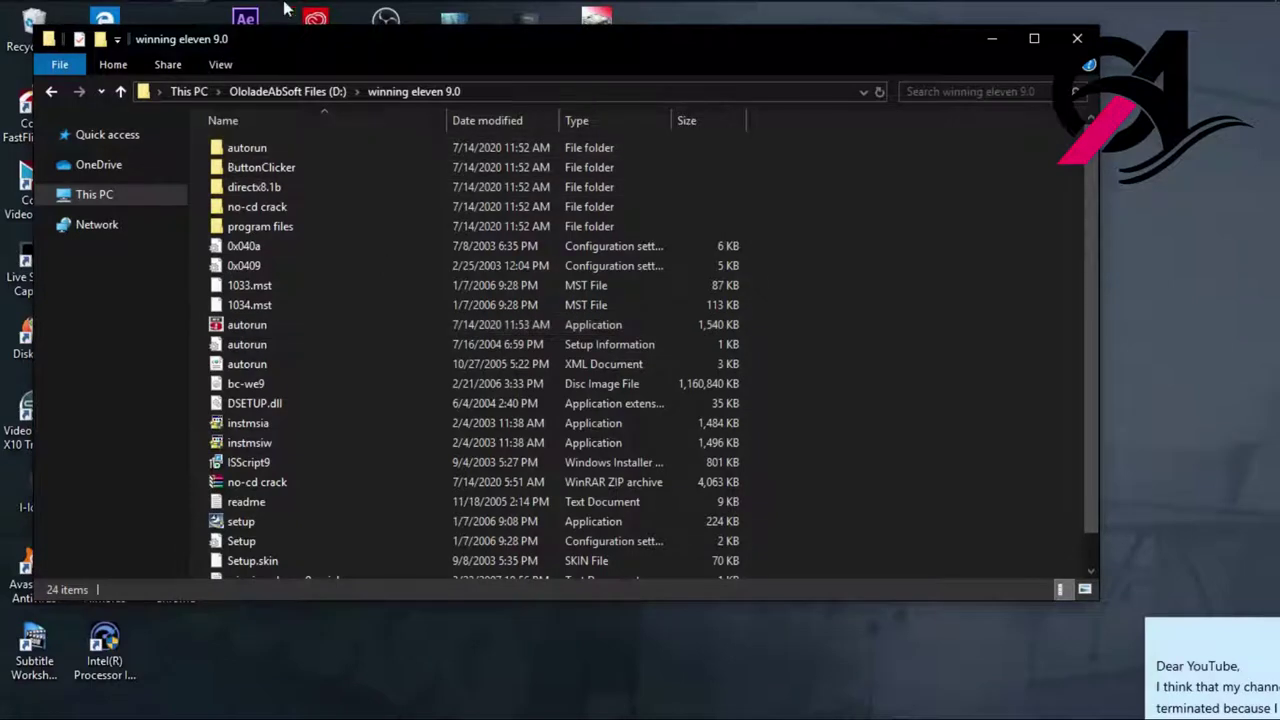
# Launch the autorun application from the game folder
pyautogui.scroll(-1, 296, 313)
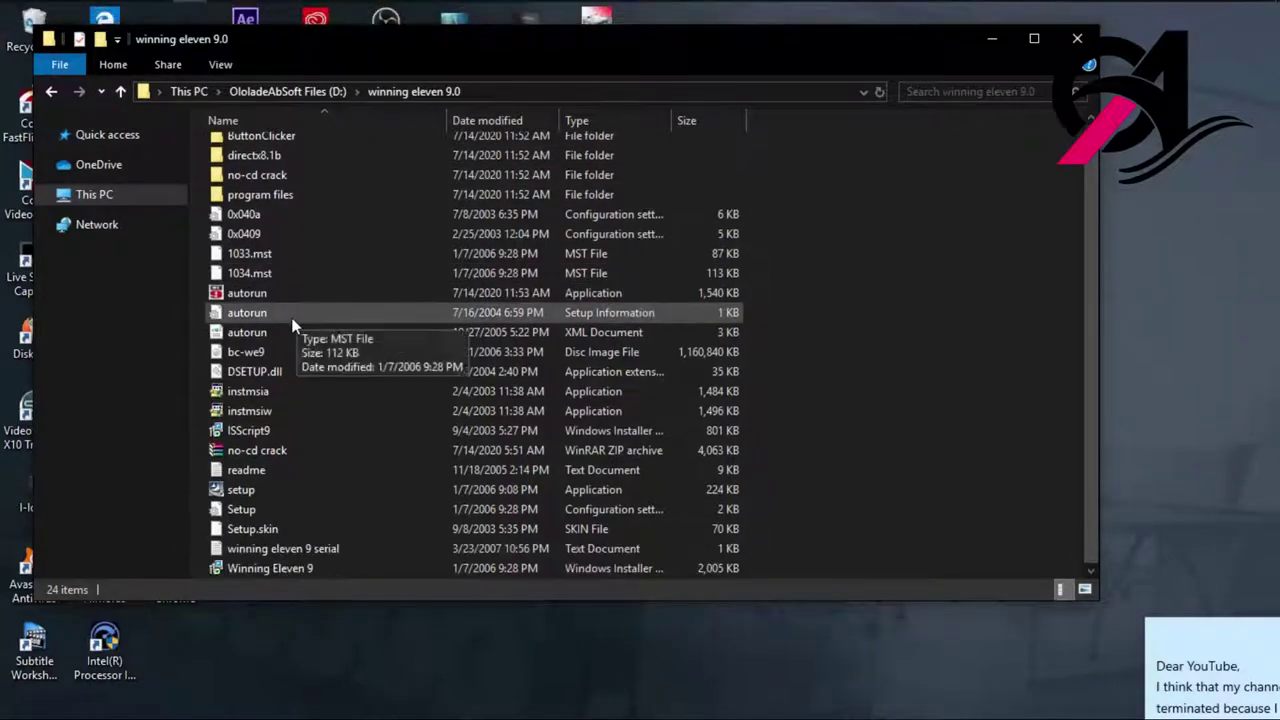
pyautogui.scroll(1, 413, 262)
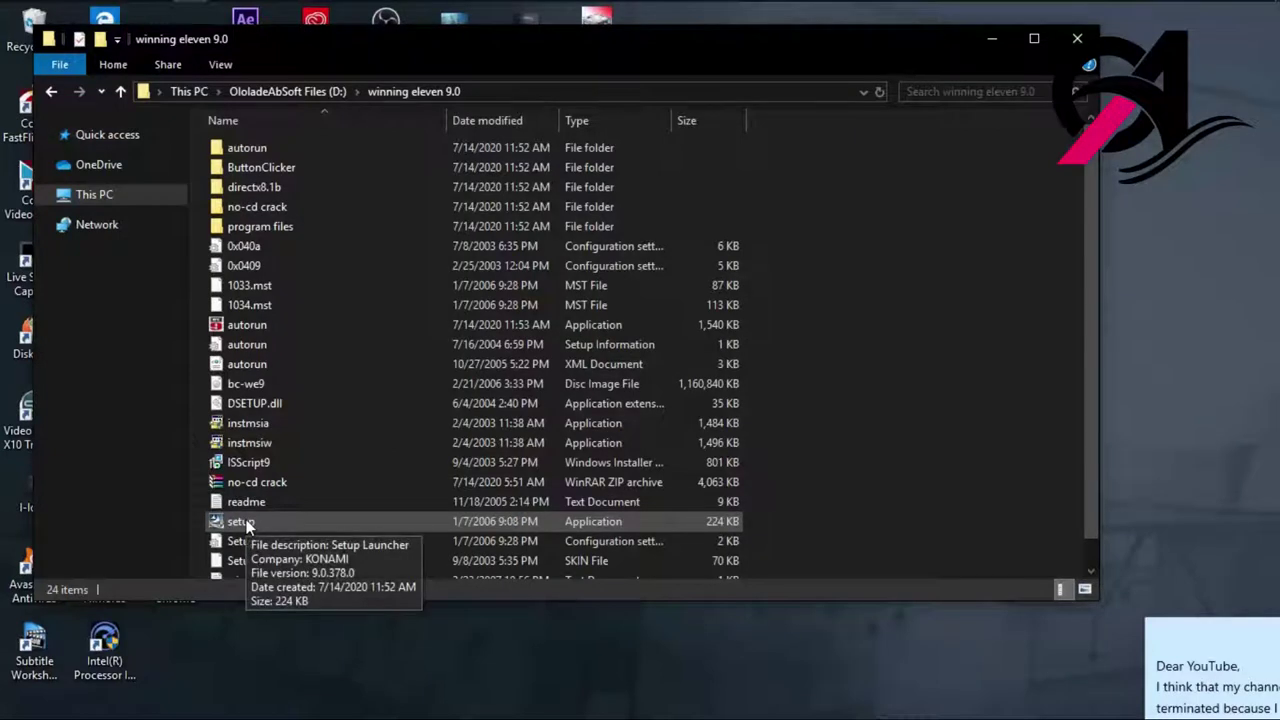
pyautogui.click(248, 525)
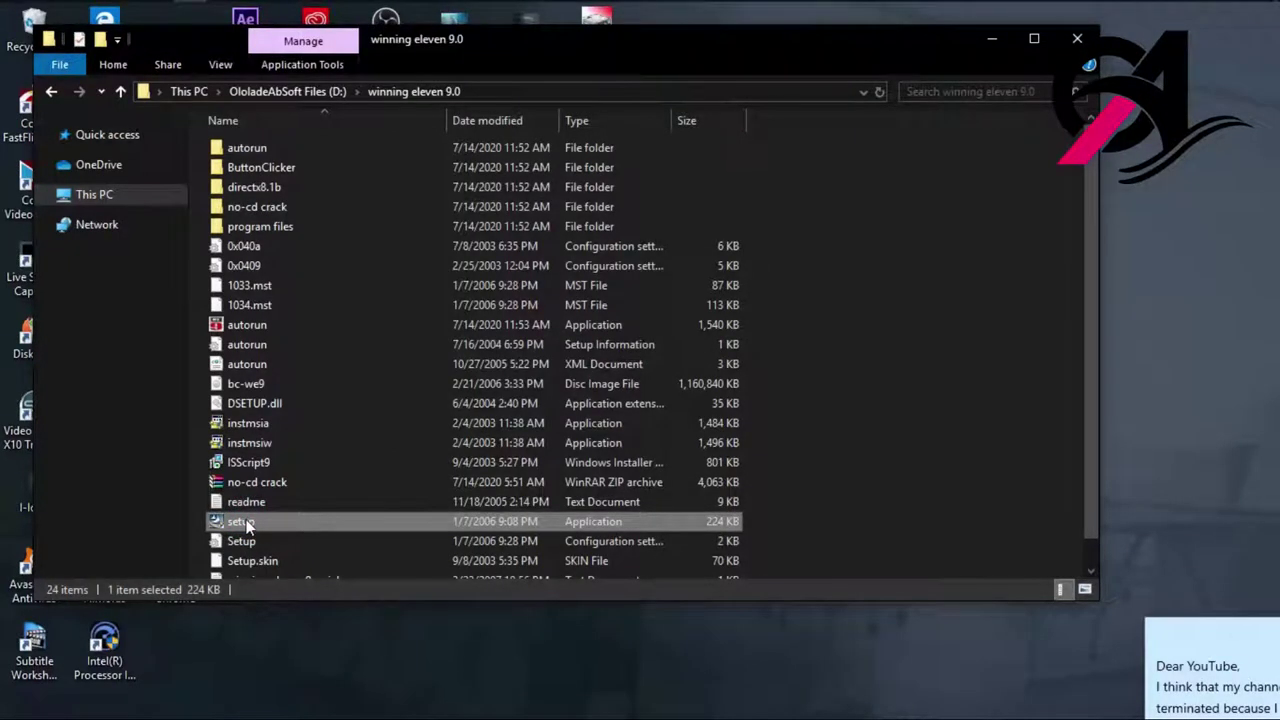
pyautogui.doubleClick(238, 329)
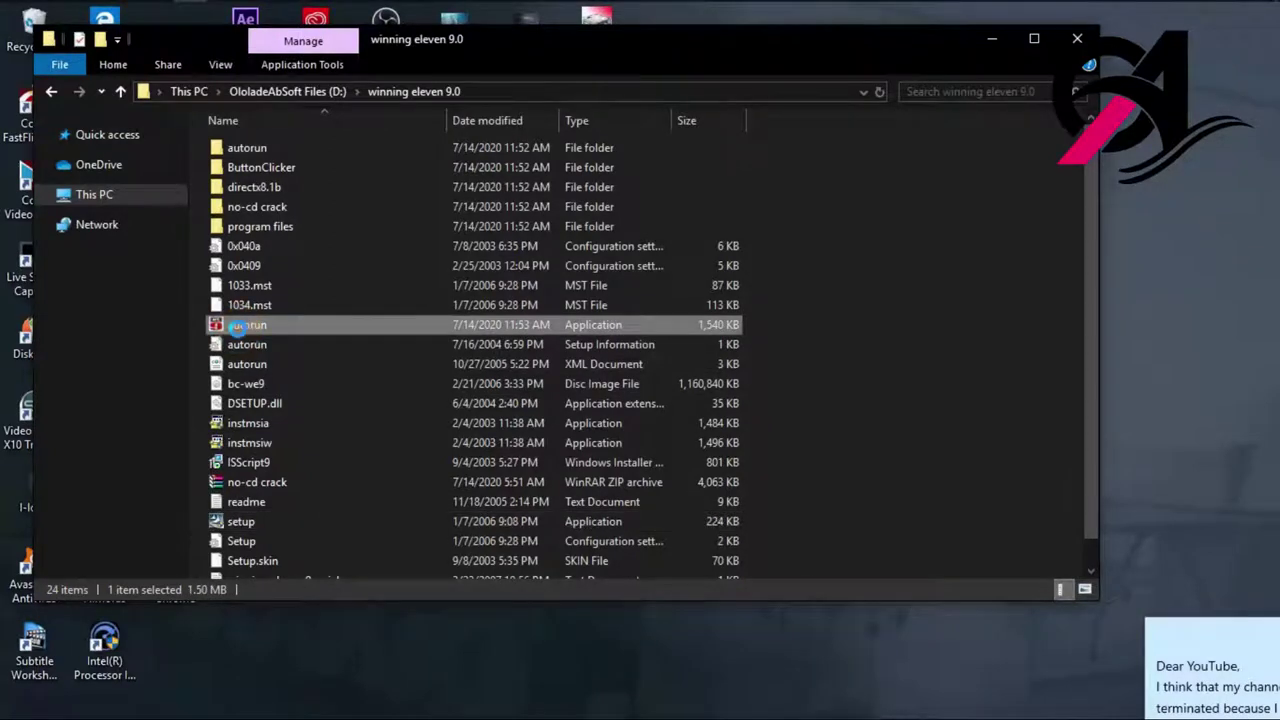
pyautogui.rightClick(238, 327)
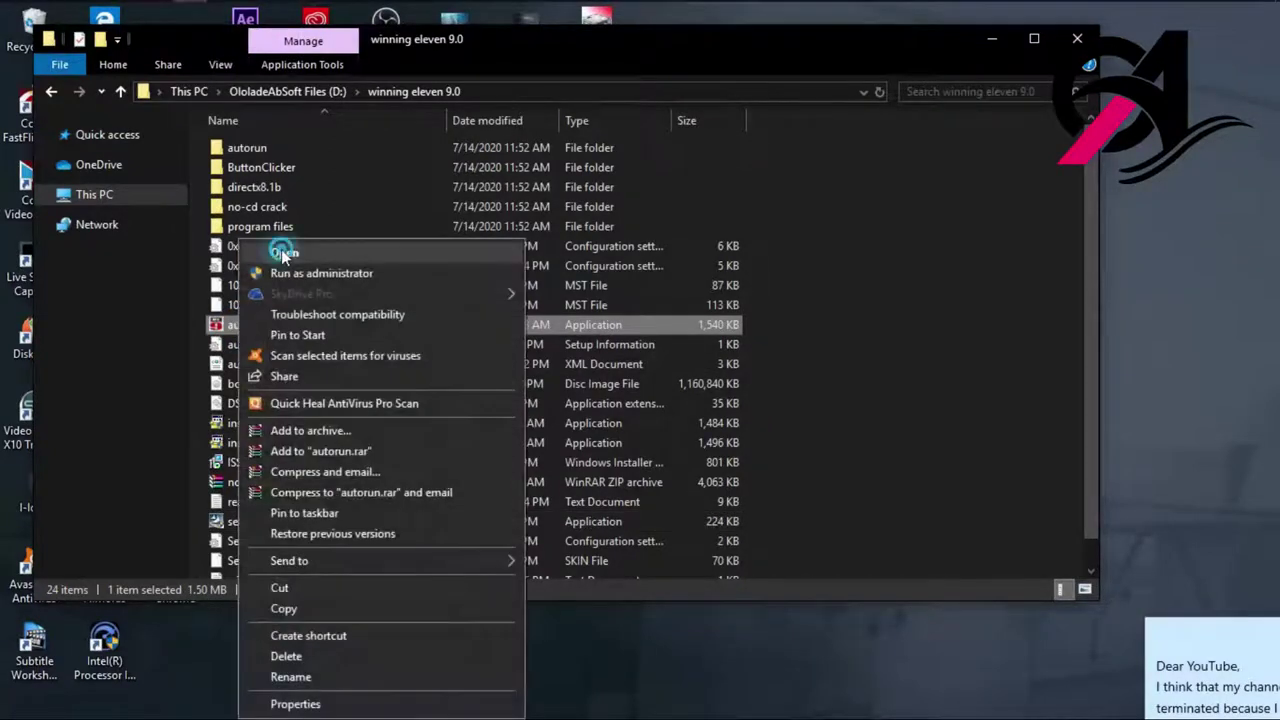
pyautogui.click(283, 251)
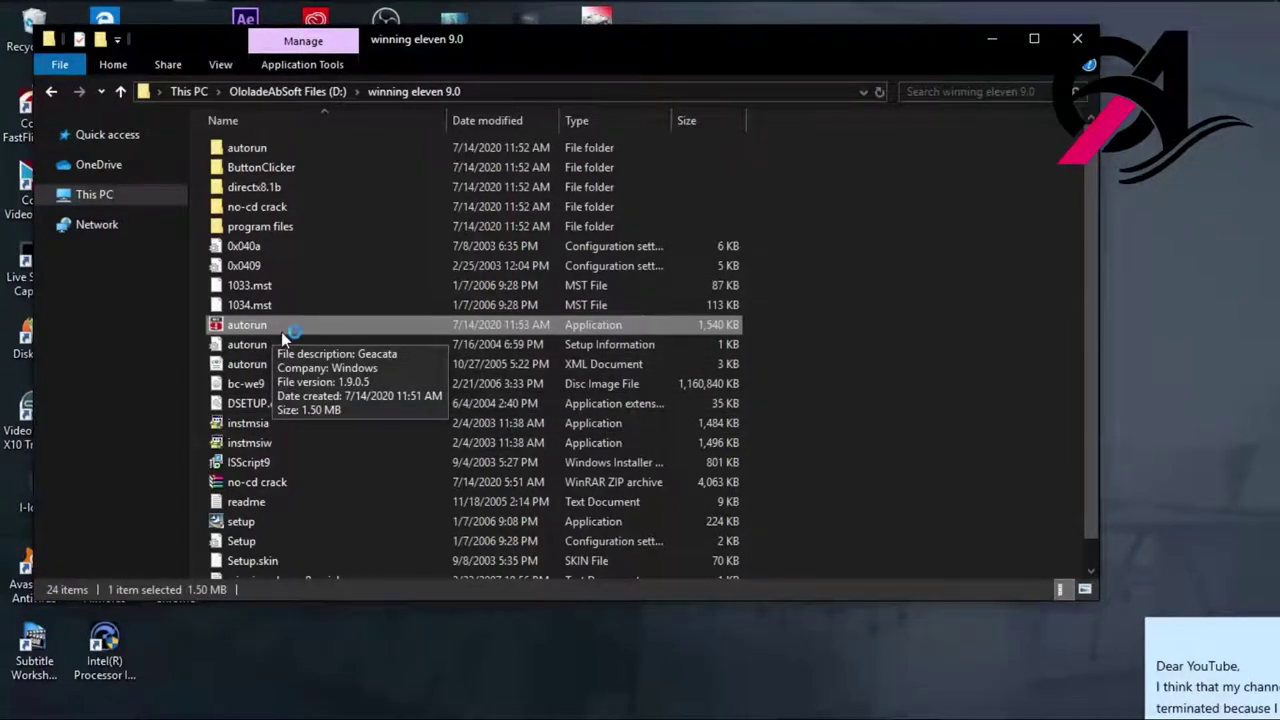
# Relaunch autorun and shift the folder window slightly right
pyautogui.scroll(-1, 281, 331)
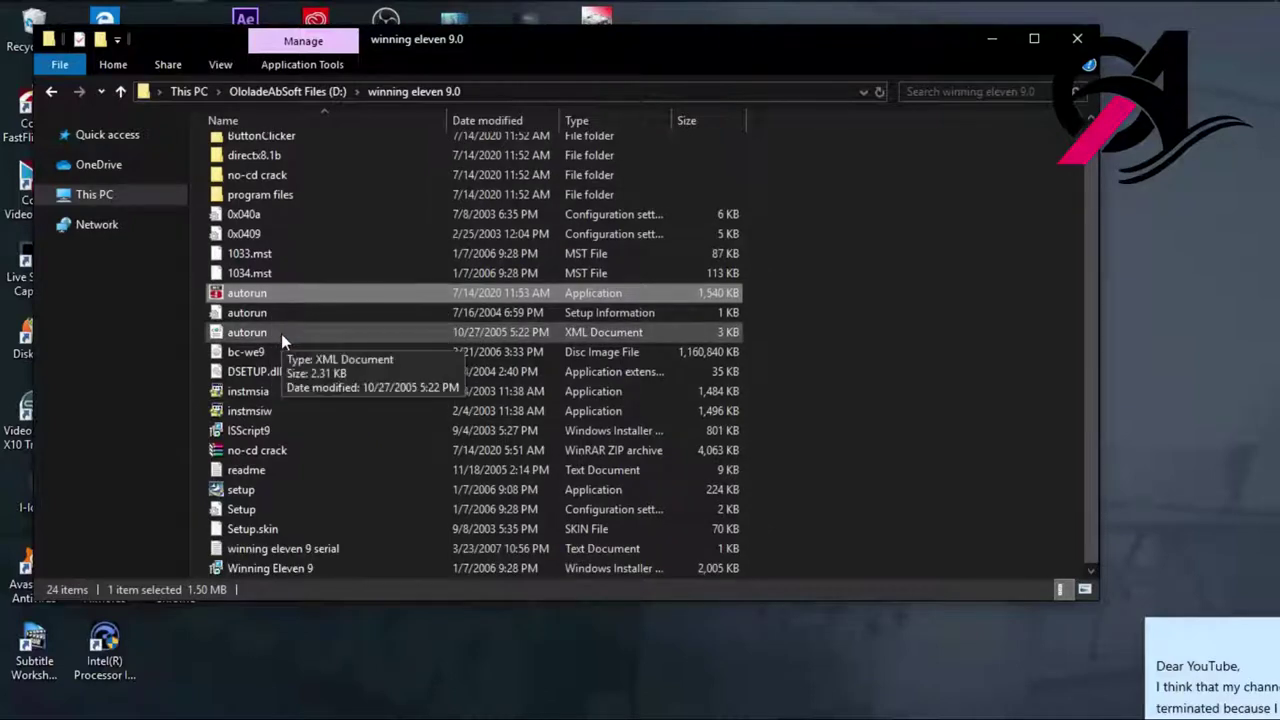
pyautogui.scroll(1, 281, 333)
pyautogui.scroll(-1, 281, 343)
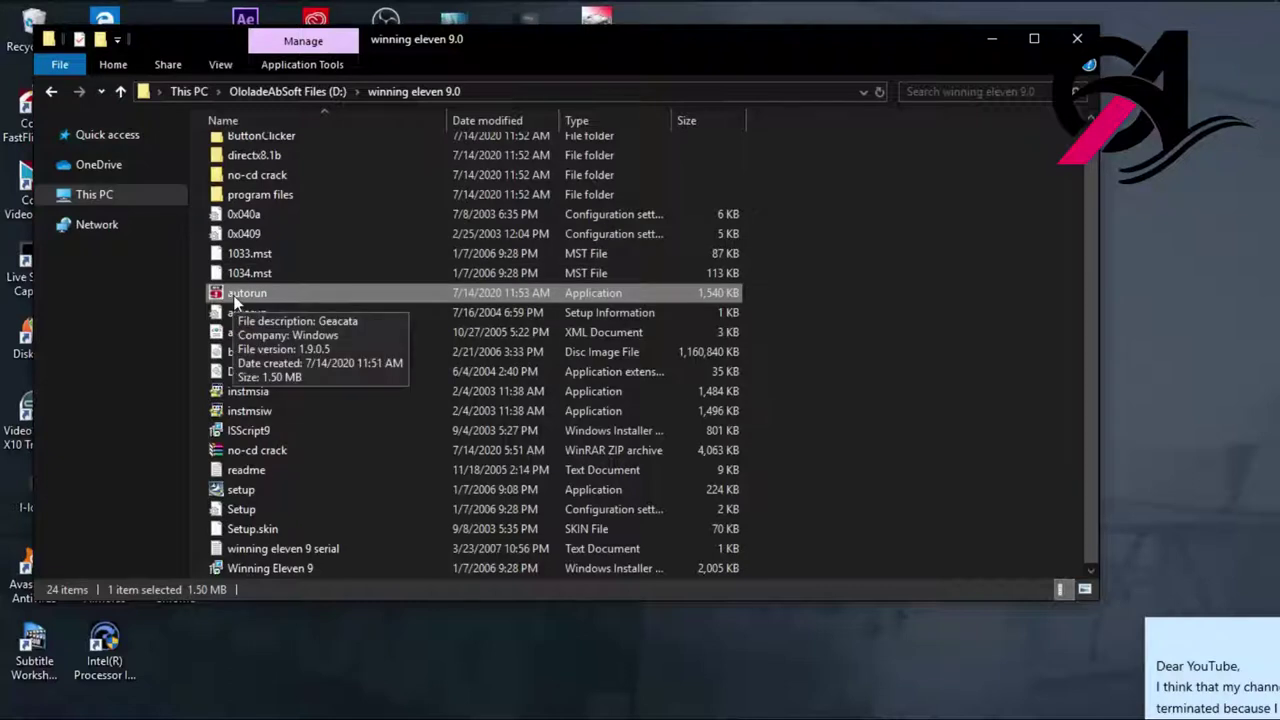
pyautogui.doubleClick(235, 299)
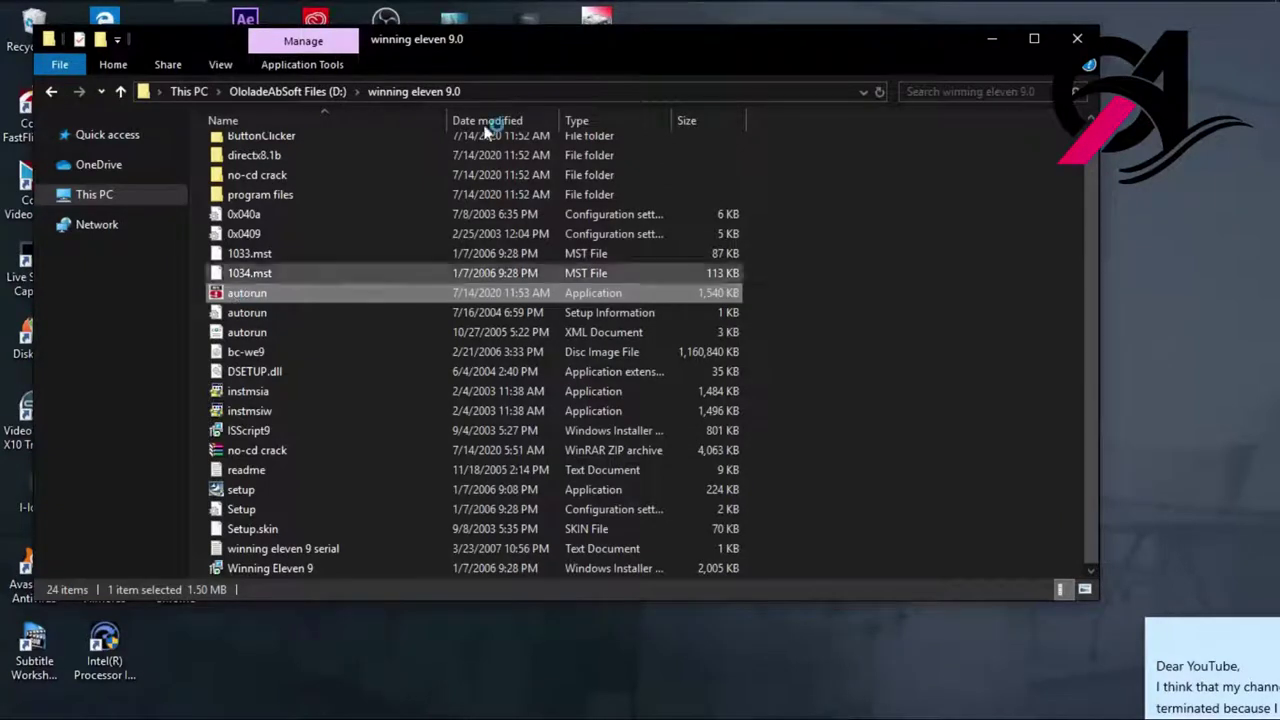
pyautogui.moveTo(545, 36); pyautogui.dragTo(587, 50)
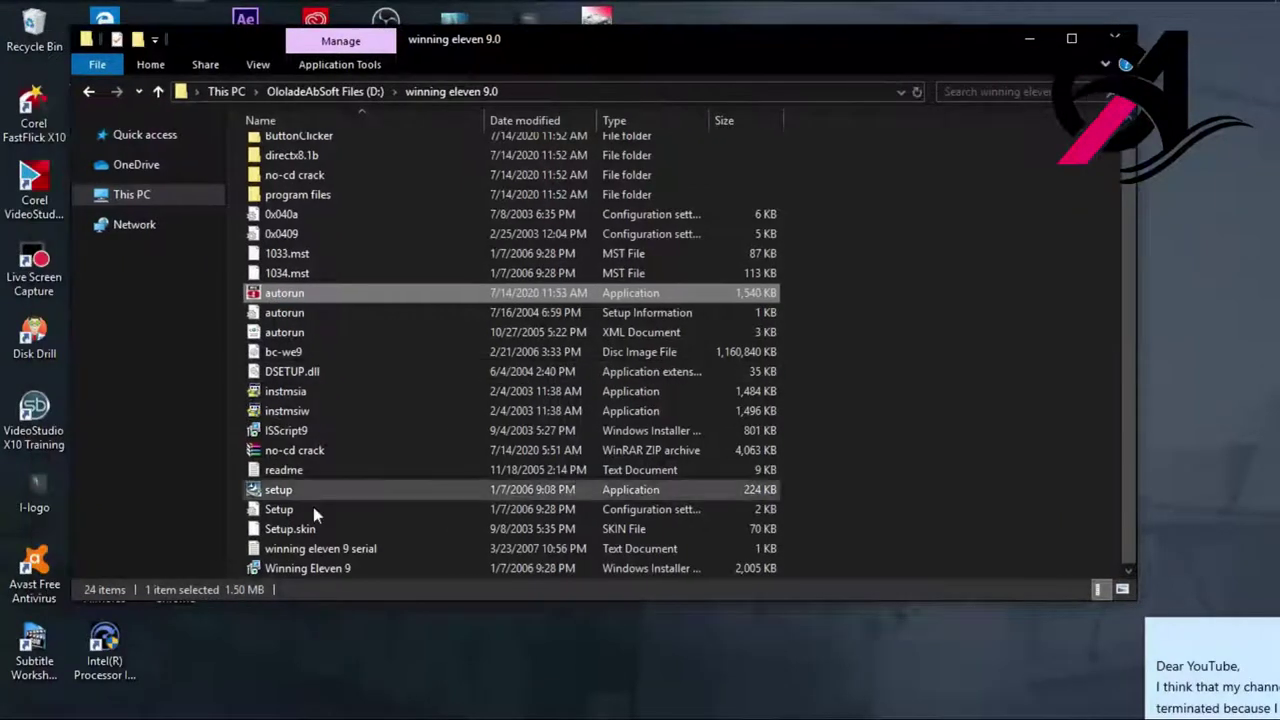
# Try installing from the Winning Eleven 9 installer package and dismiss the must-run-setup error
pyautogui.click(291, 568)
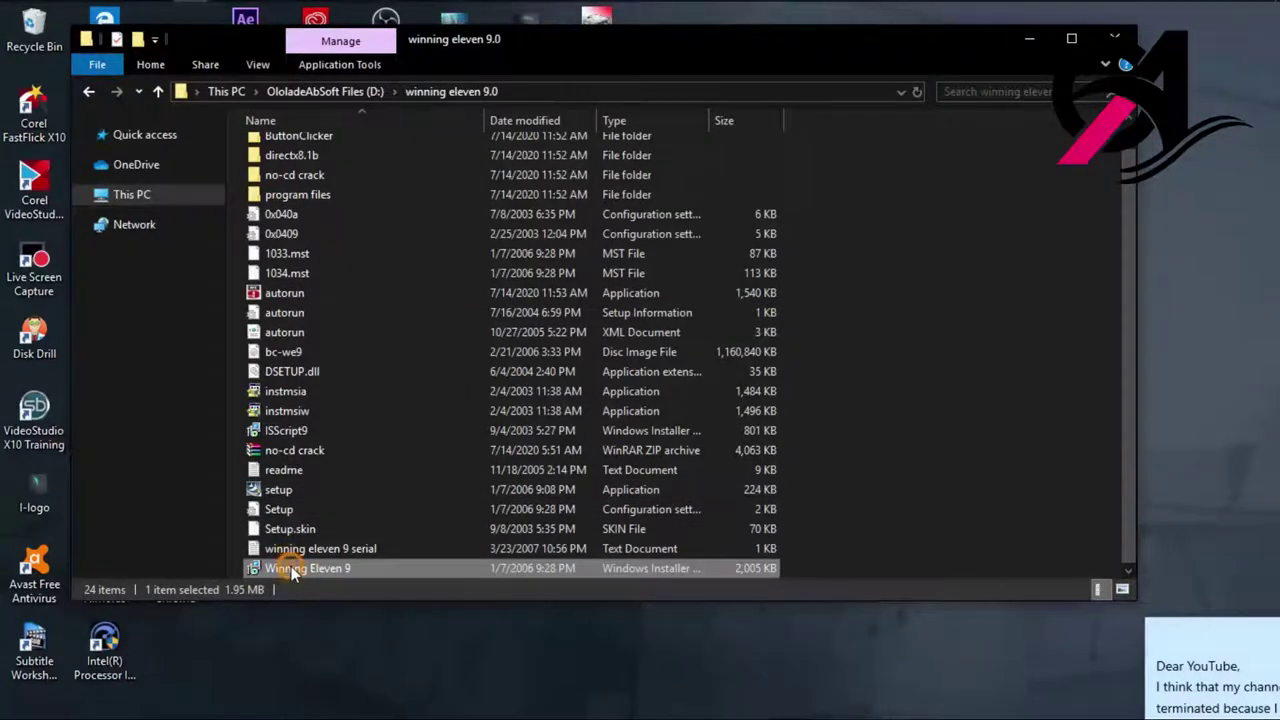
pyautogui.rightClick(291, 566)
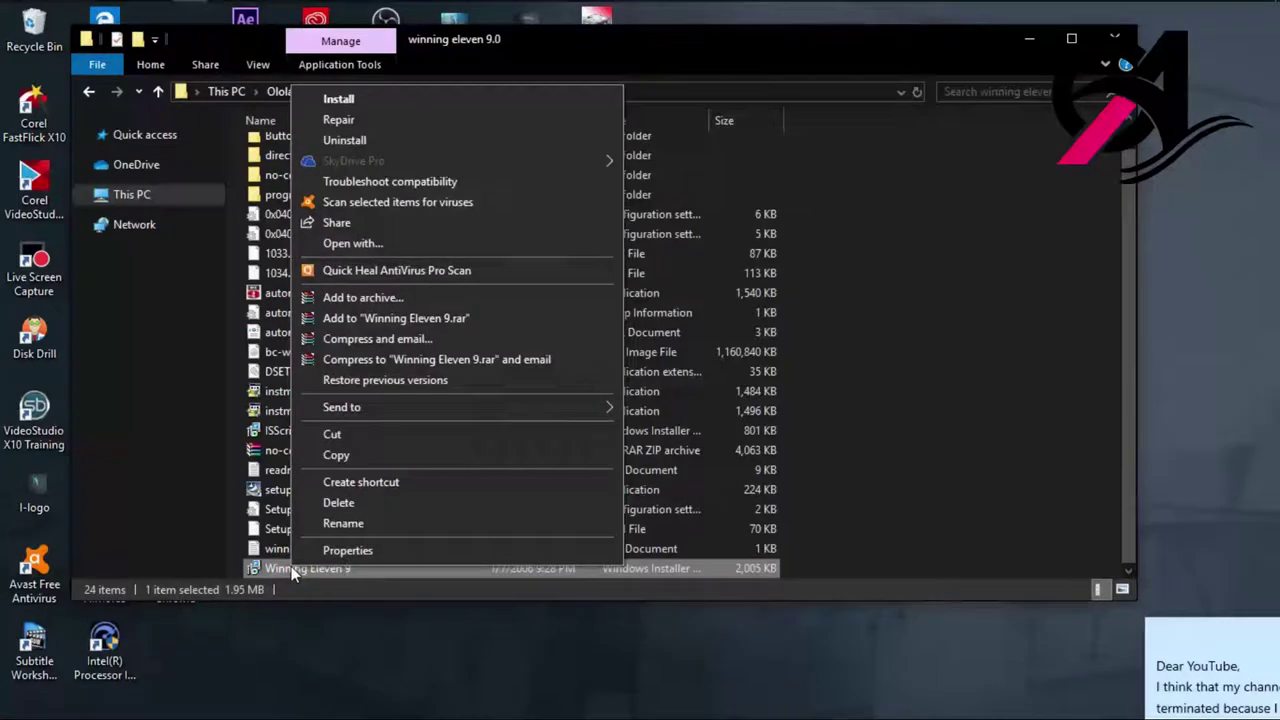
pyautogui.click(357, 101)
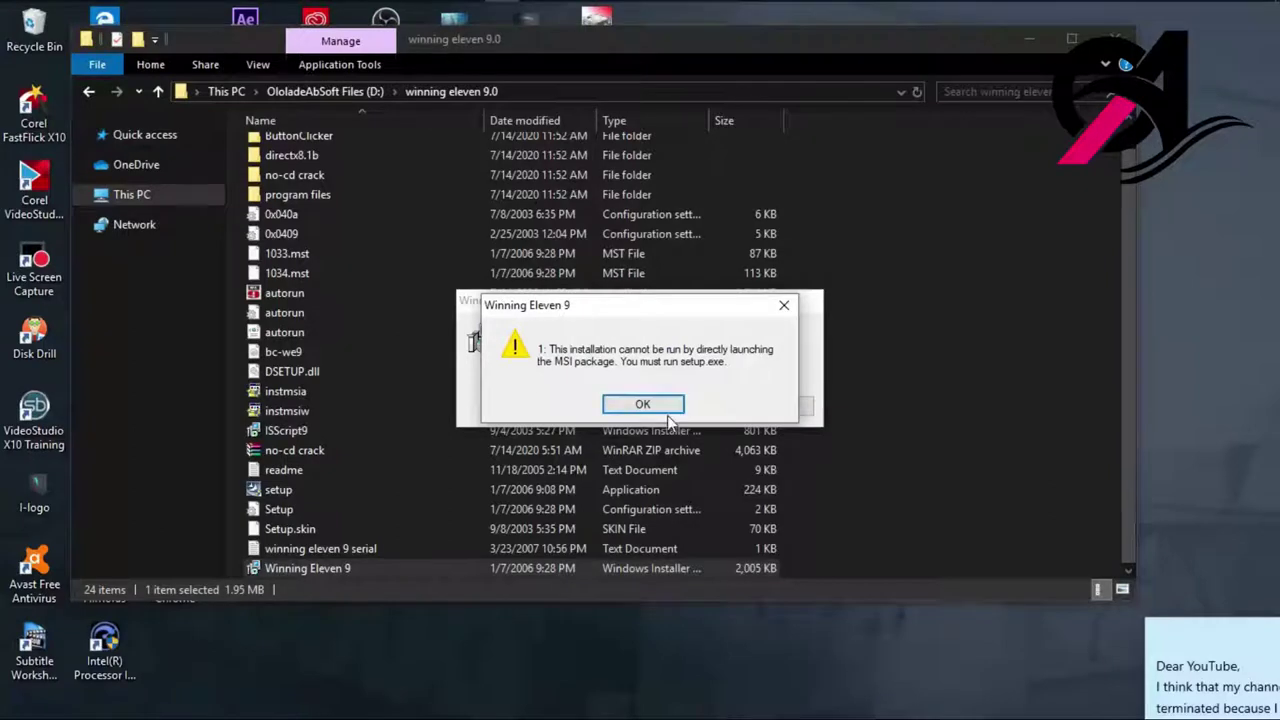
pyautogui.click(664, 408)
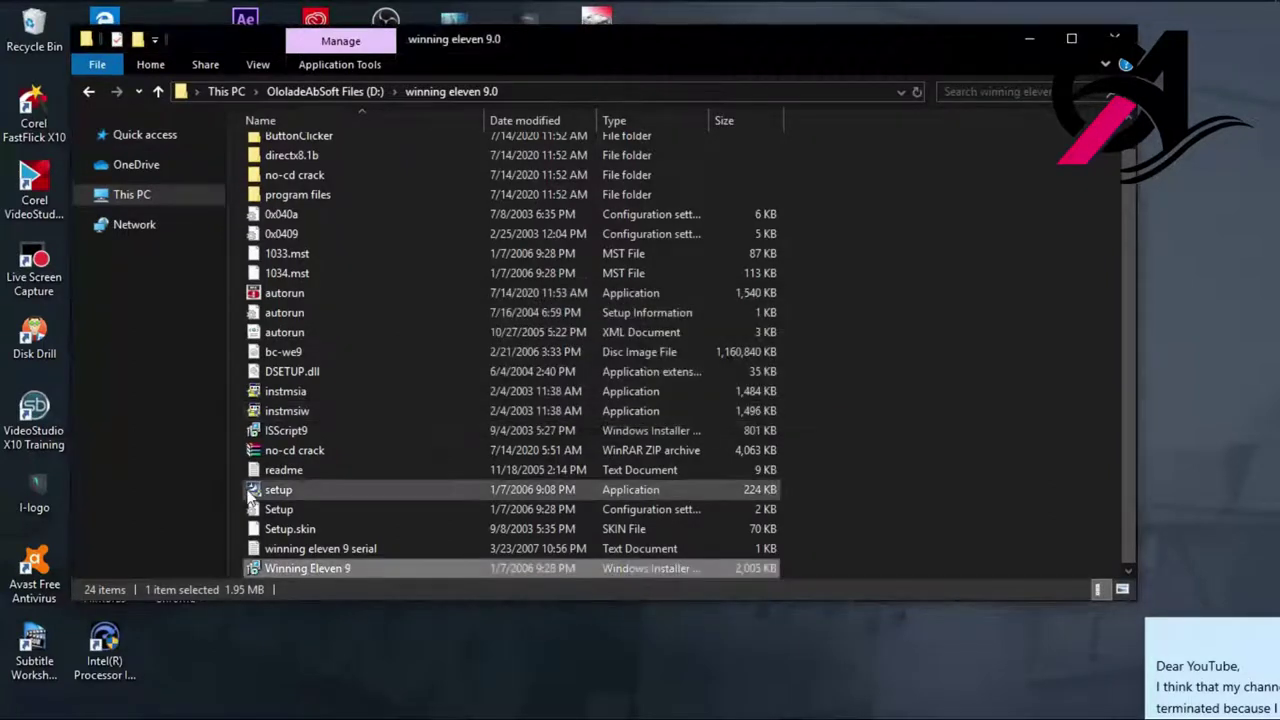
# Run setup in English (United States), closing the Adobe Creative Cloud error while it prepares
pyautogui.click(278, 494)
pyautogui.rightClick(283, 494)
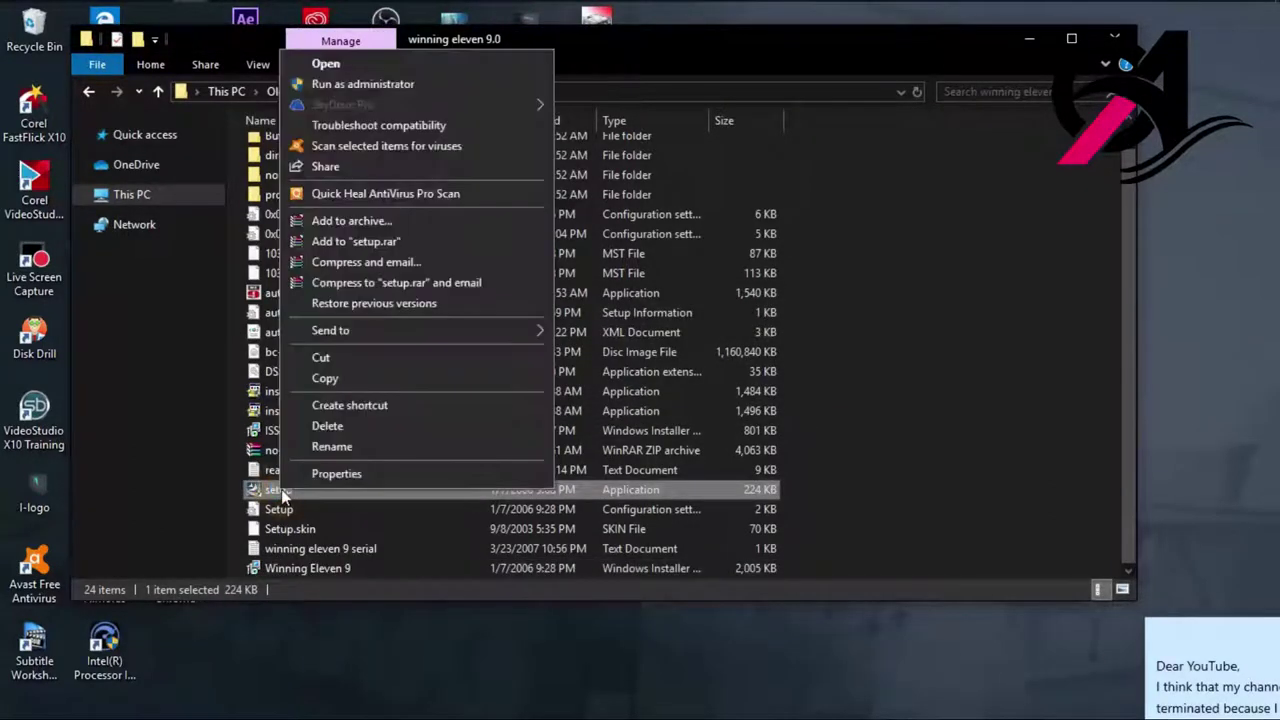
pyautogui.click(390, 70)
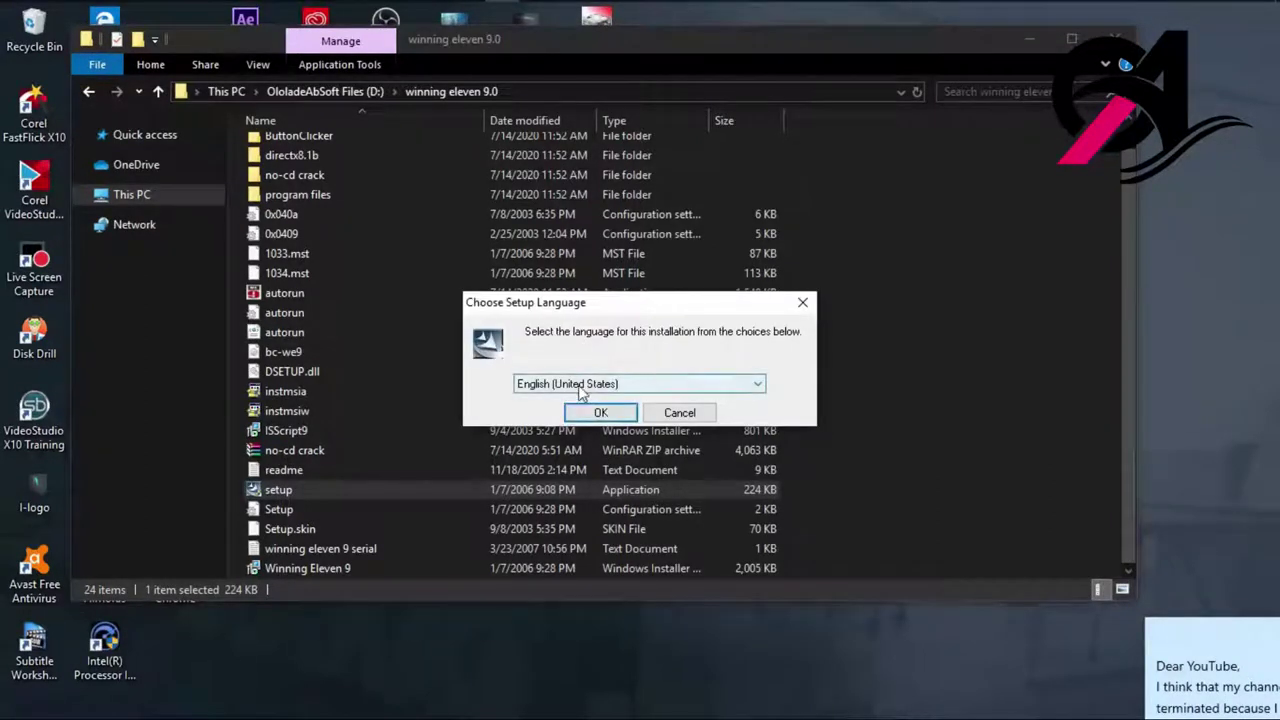
pyautogui.click(586, 416)
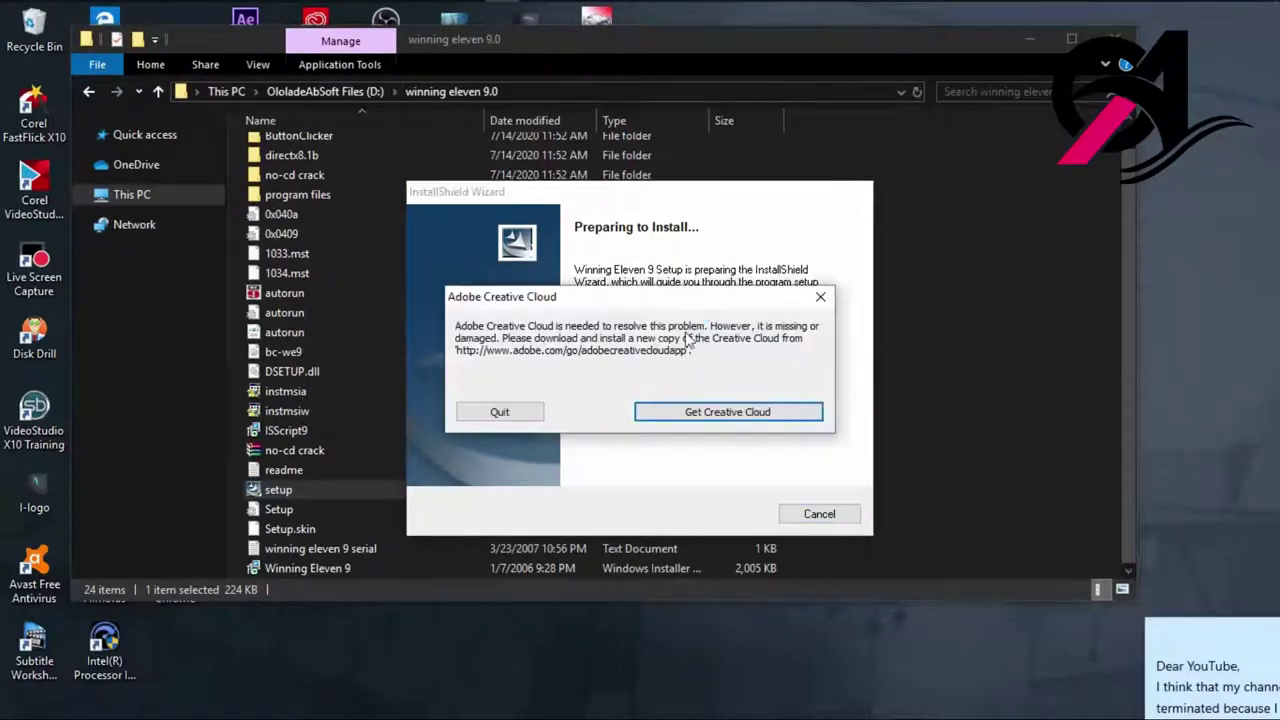
pyautogui.click(812, 295)
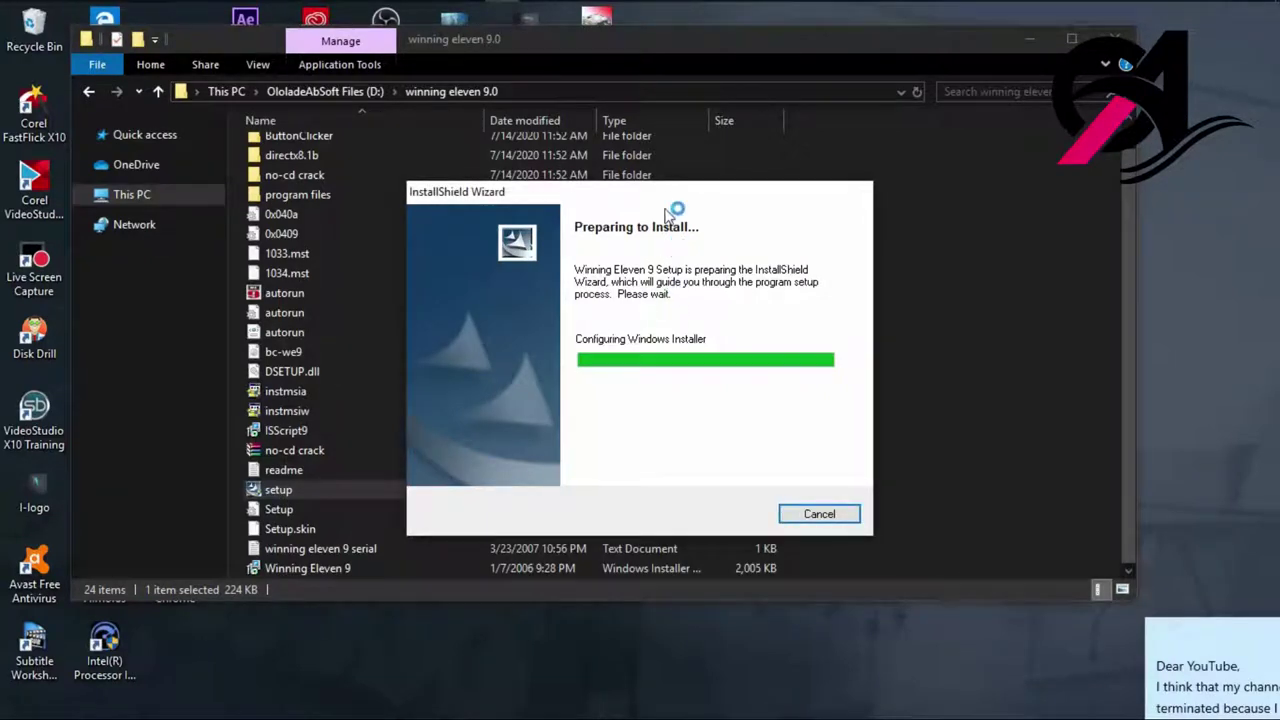
pyautogui.moveTo(669, 193); pyautogui.dragTo(638, 183)
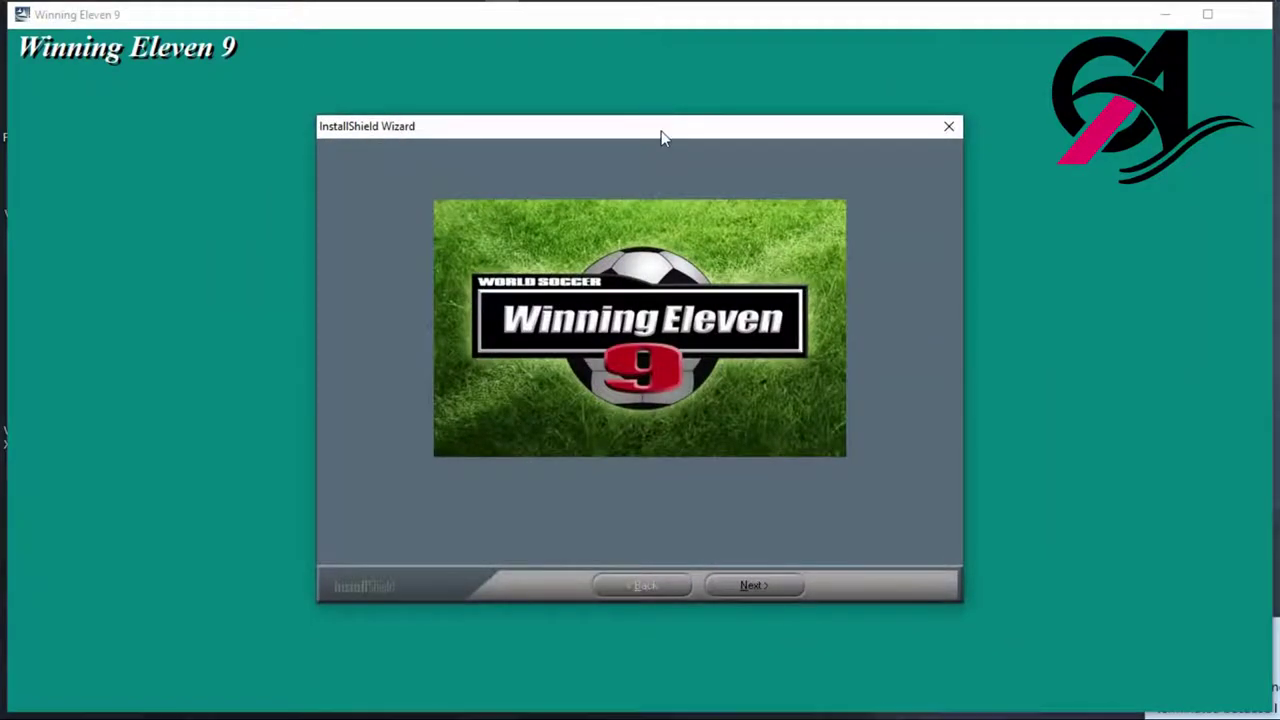
# Start installing, accept the license agreement, and bring the game folder window back
pyautogui.moveTo(660, 129); pyautogui.dragTo(659, 119)
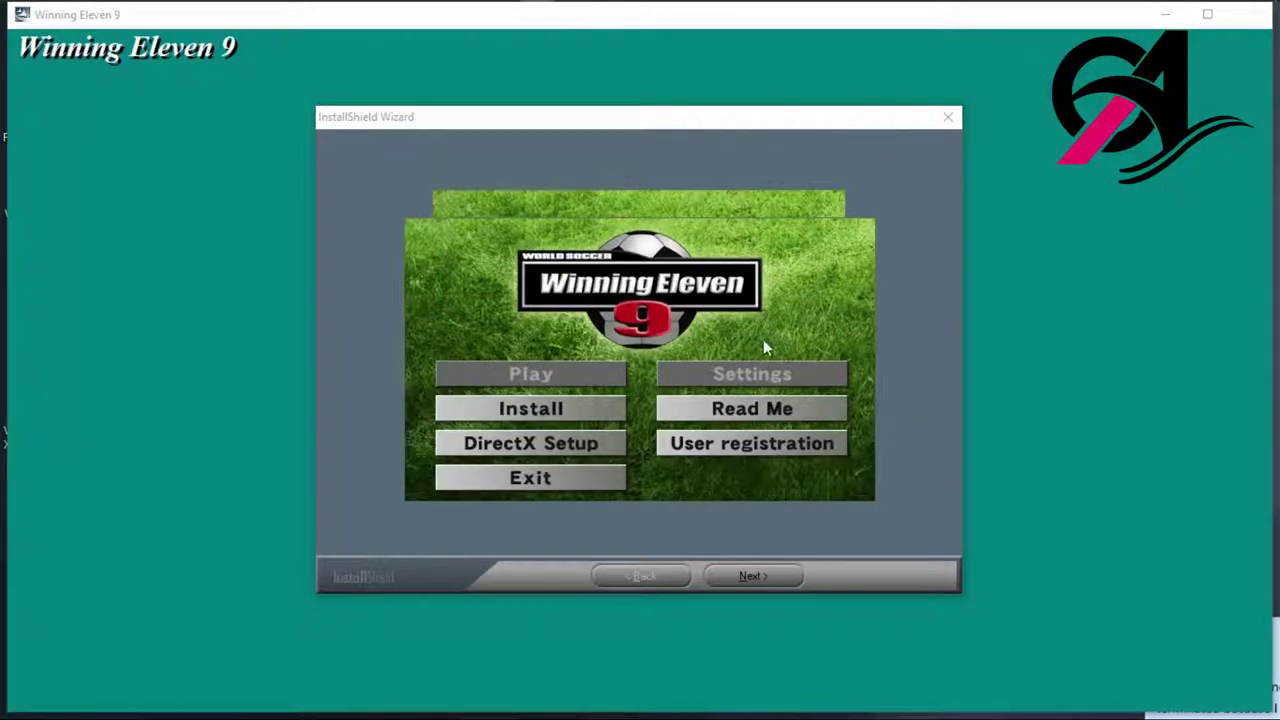
pyautogui.click(731, 580)
pyautogui.click(771, 595)
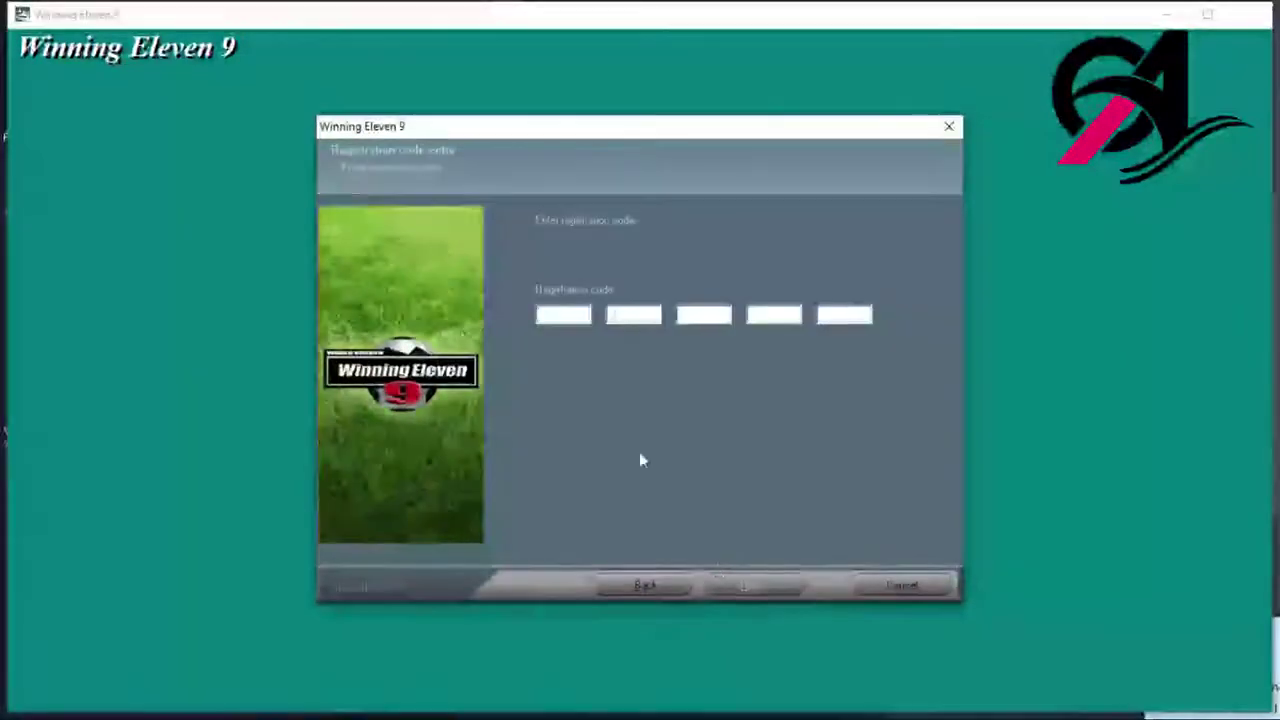
pyautogui.moveTo(643, 135); pyautogui.dragTo(606, 92)
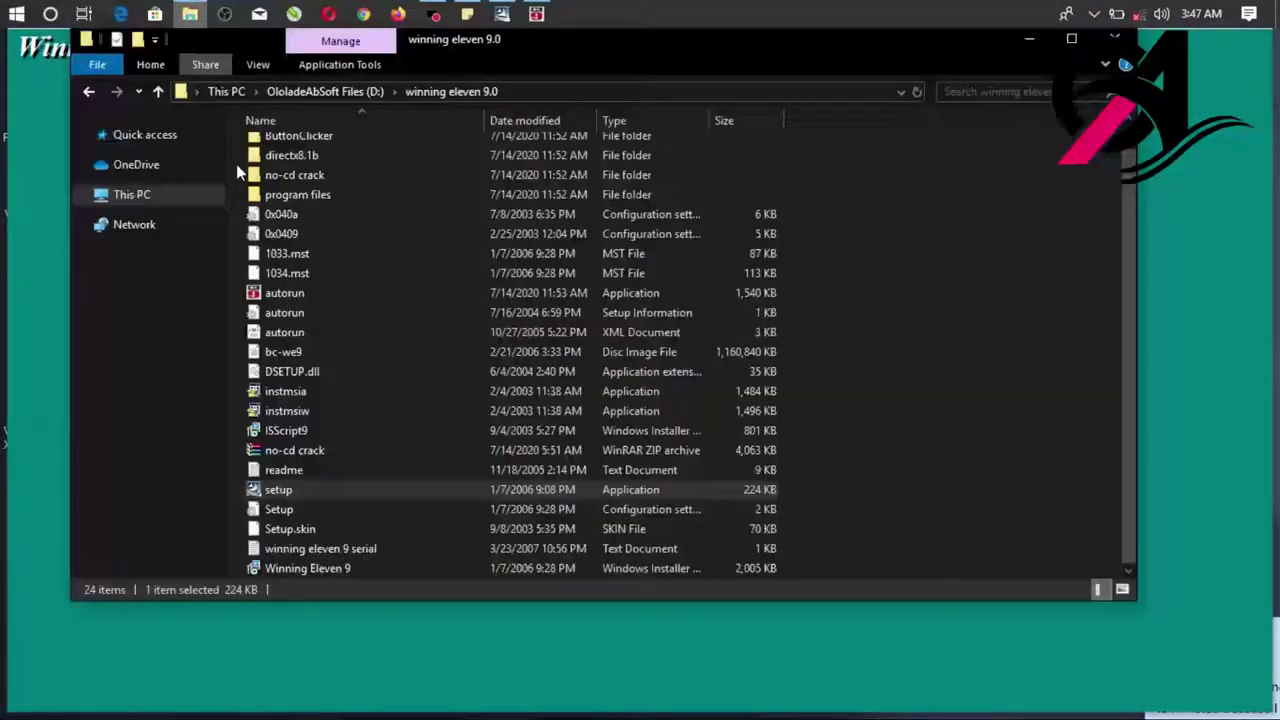
pyautogui.click(191, 15)
# Open the winning eleven 9 serial text file in Notepad and copy the serial line
pyautogui.click(335, 552)
pyautogui.rightClick(335, 555)
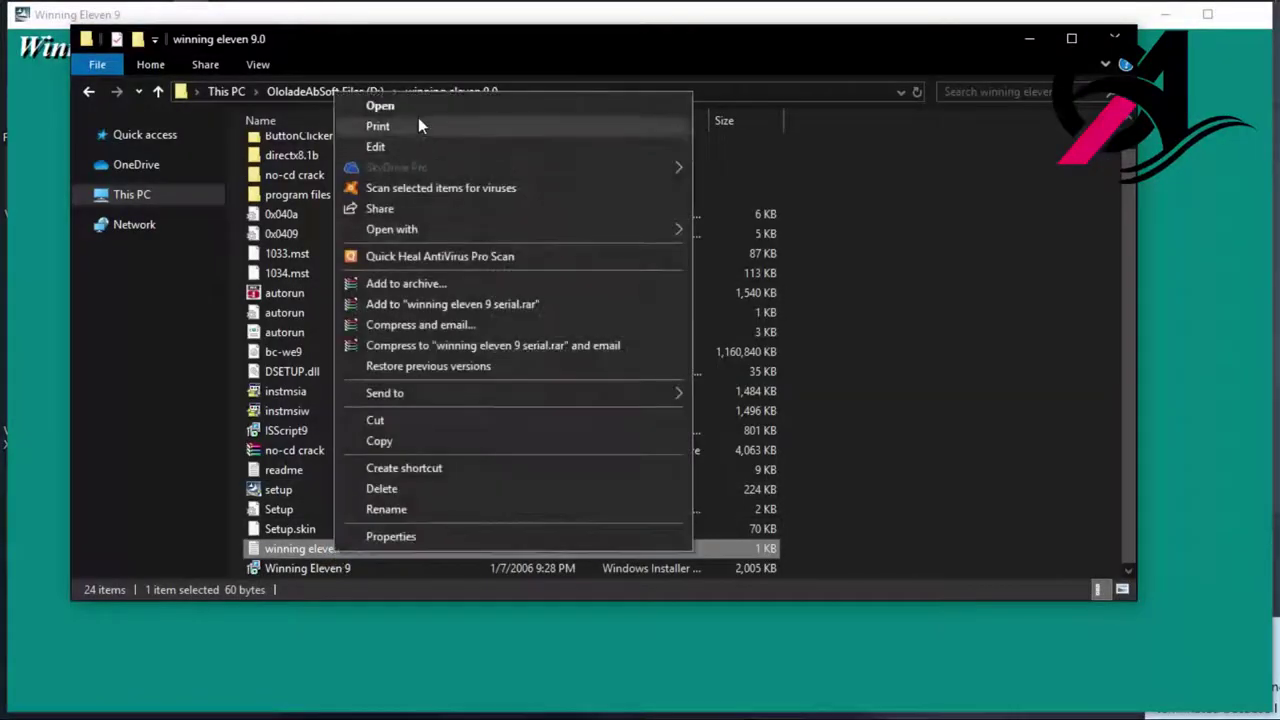
pyautogui.click(410, 105)
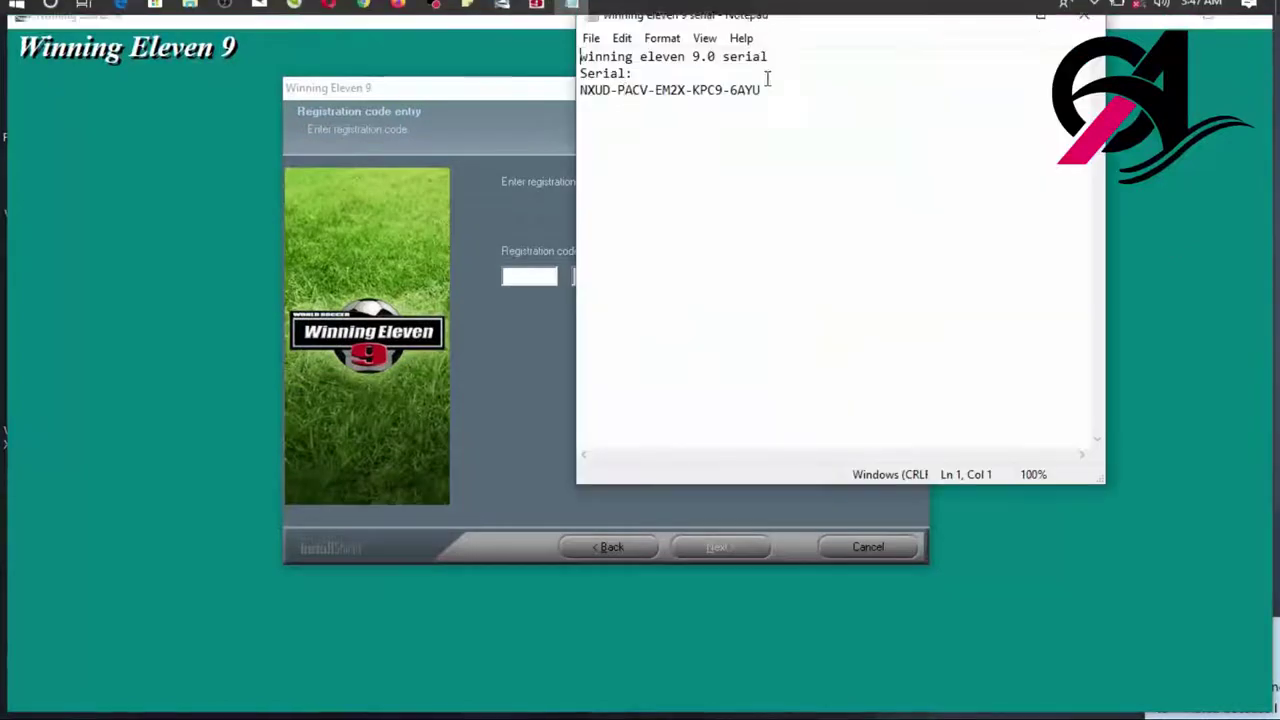
pyautogui.moveTo(792, 15); pyautogui.dragTo(976, 45)
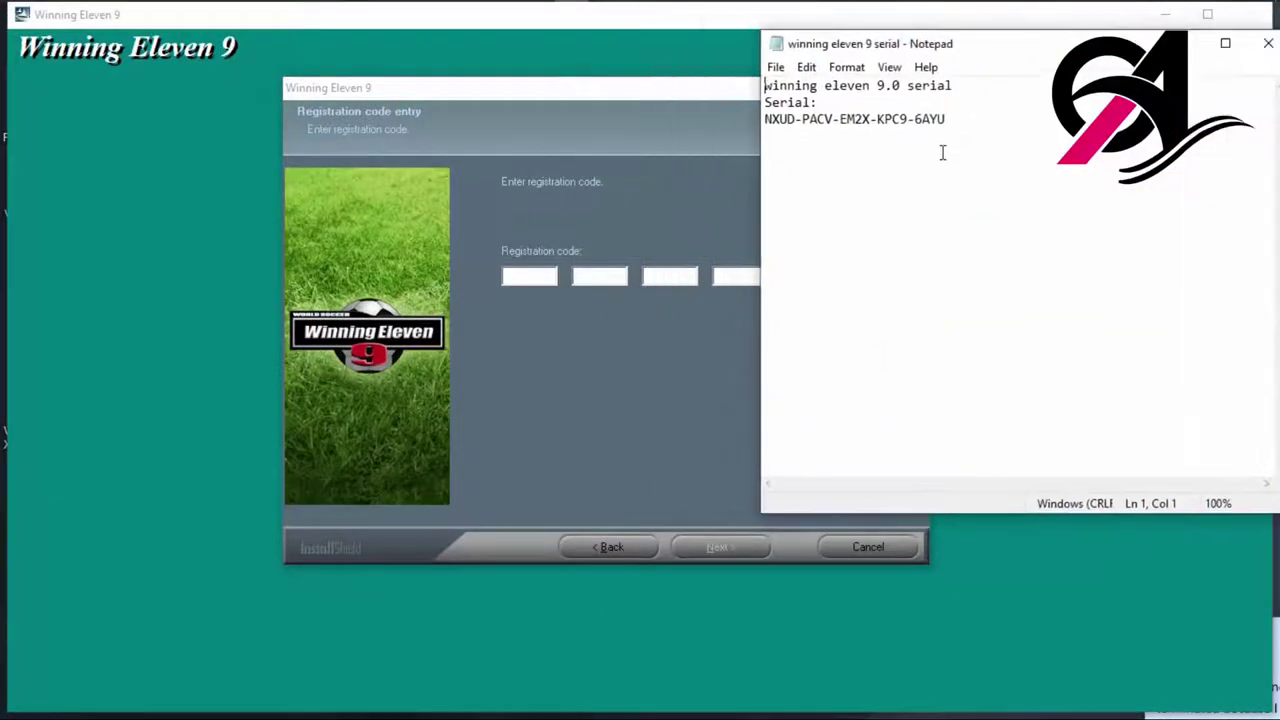
pyautogui.moveTo(946, 119); pyautogui.dragTo(764, 120)
pyautogui.rightClick(784, 119)
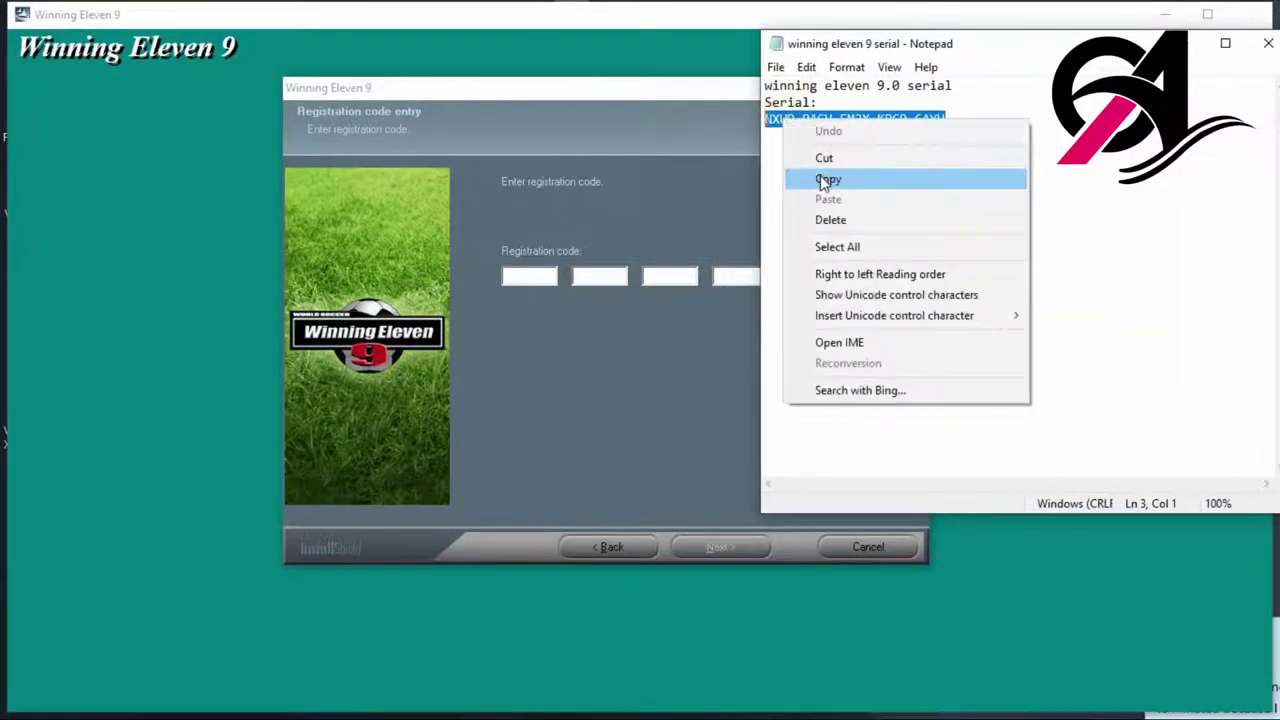
pyautogui.click(824, 184)
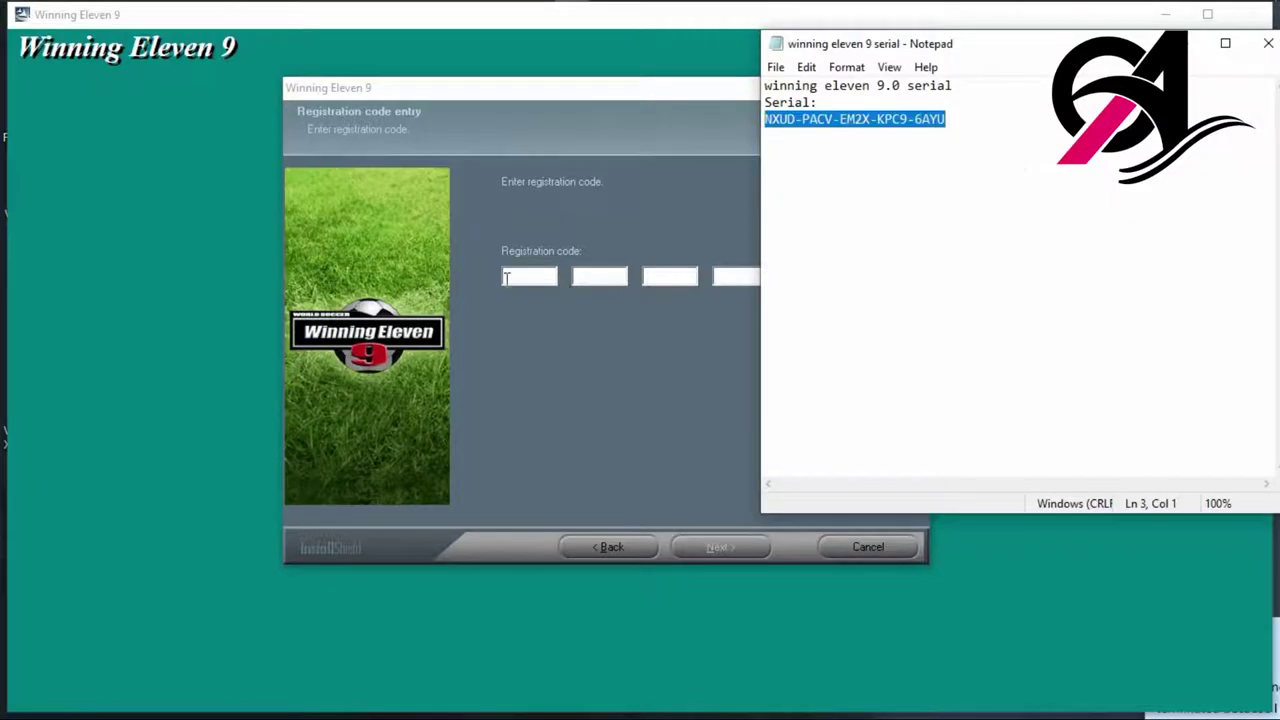
# Paste the serial into the first registration code box and move Notepad aside
pyautogui.click(515, 276)
pyautogui.rightClick(515, 276)
pyautogui.click(558, 355)
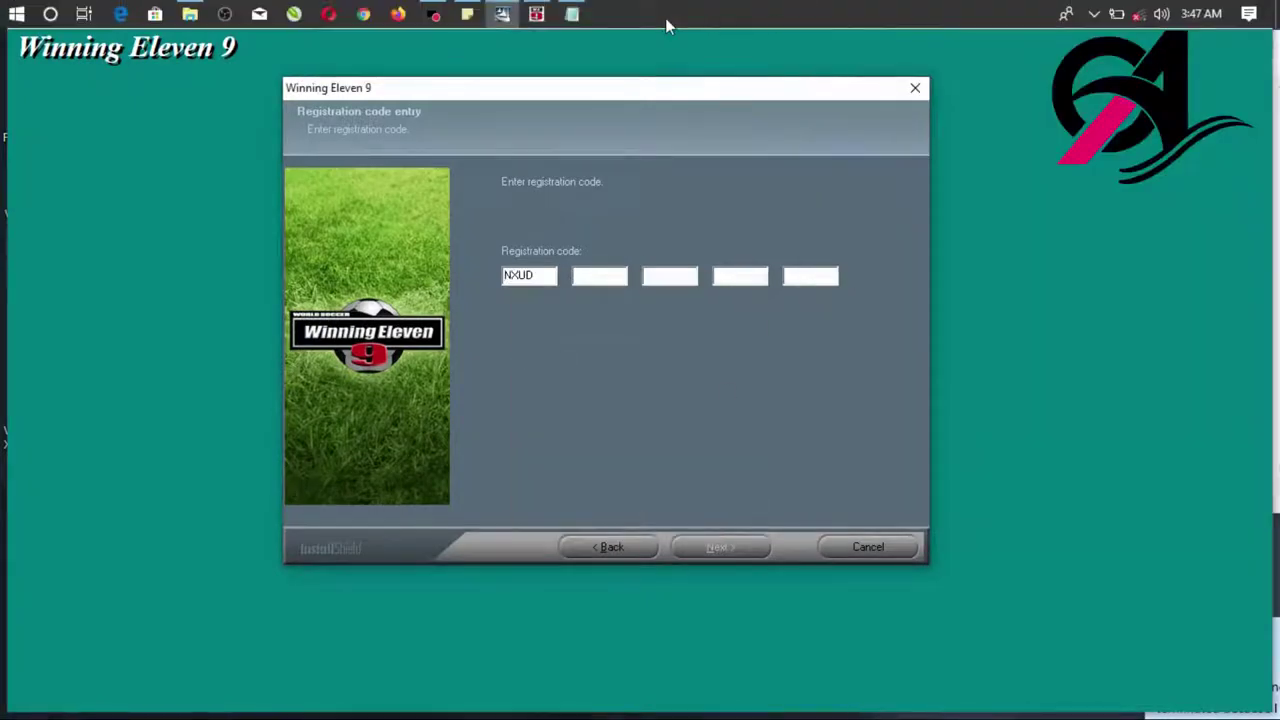
pyautogui.click(665, 18)
pyautogui.click(1000, 47)
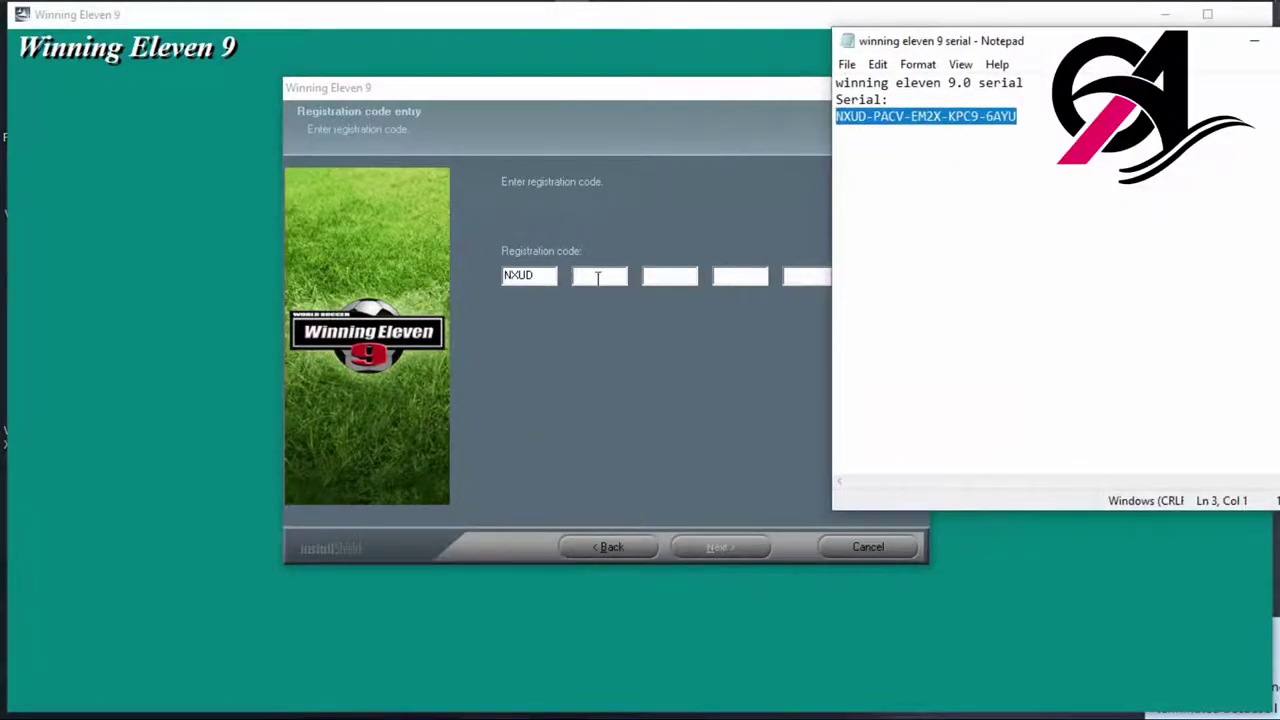
pyautogui.moveTo(1029, 36); pyautogui.dragTo(1078, 43)
pyautogui.click(610, 277)
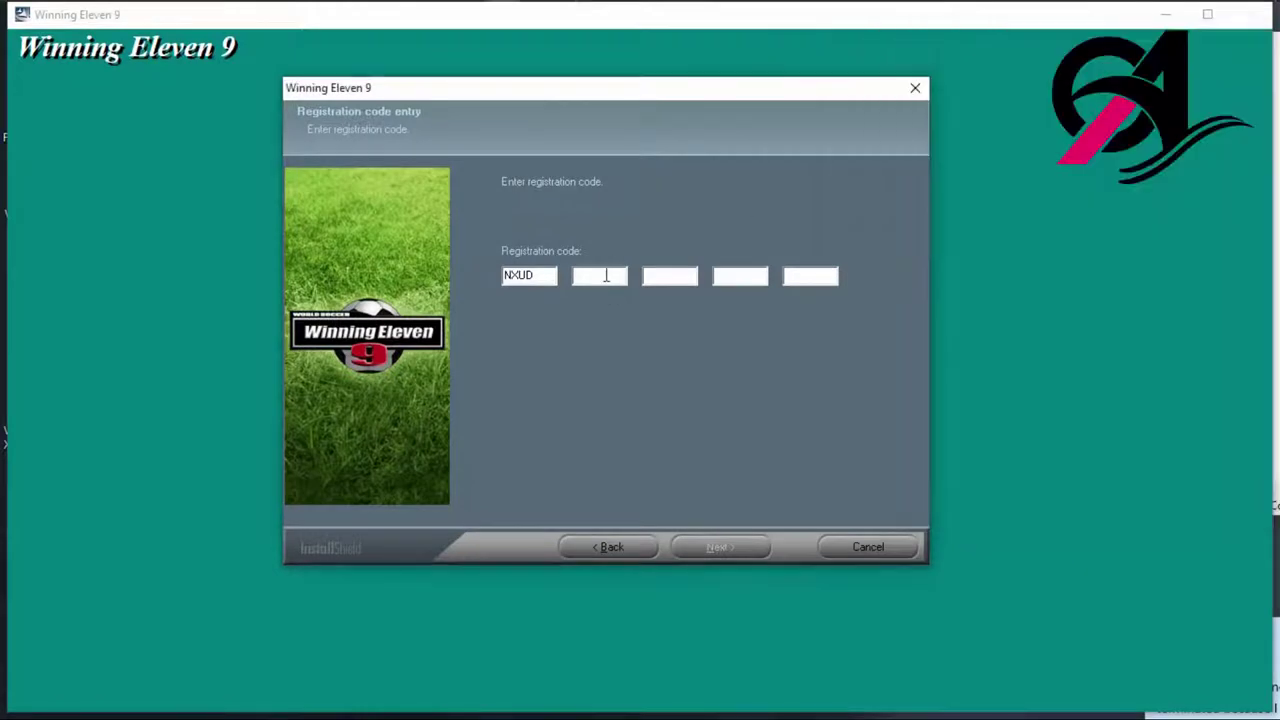
pyautogui.click(1206, 17)
pyautogui.moveTo(1060, 45); pyautogui.dragTo(1215, 45)
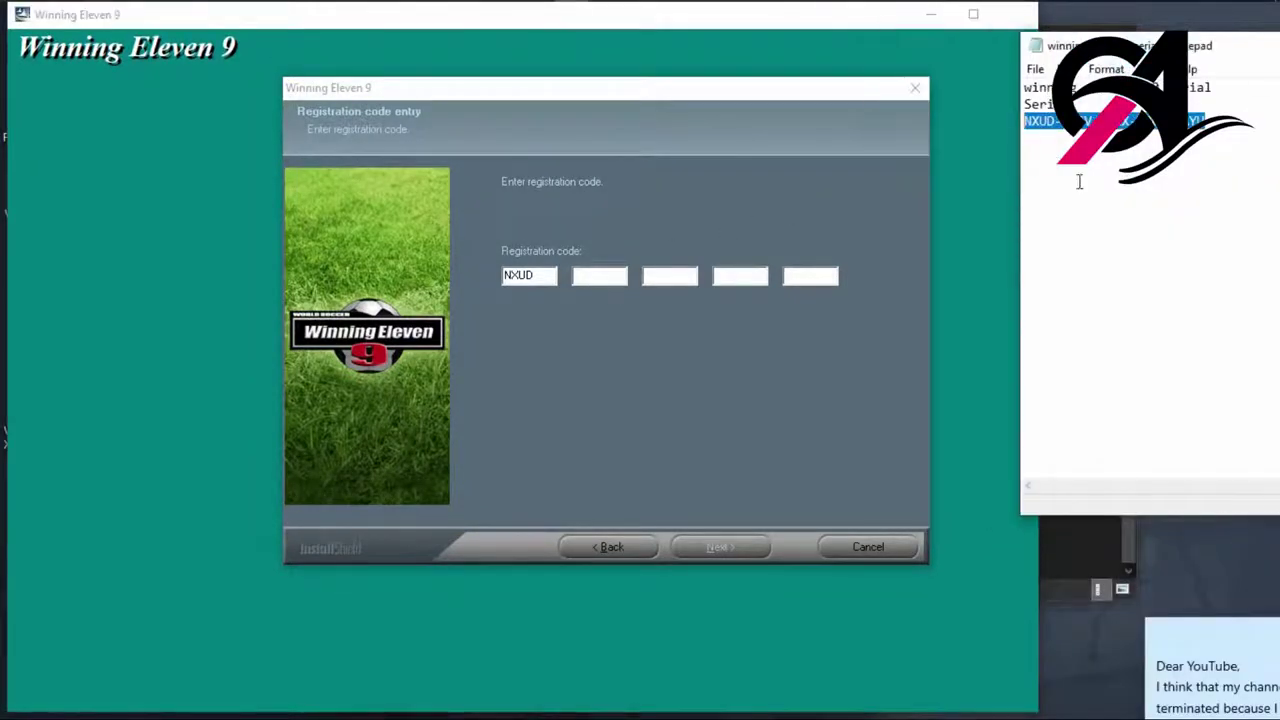
# Type the remaining serial parts into the following registration code boxes
pyautogui.click(620, 277)
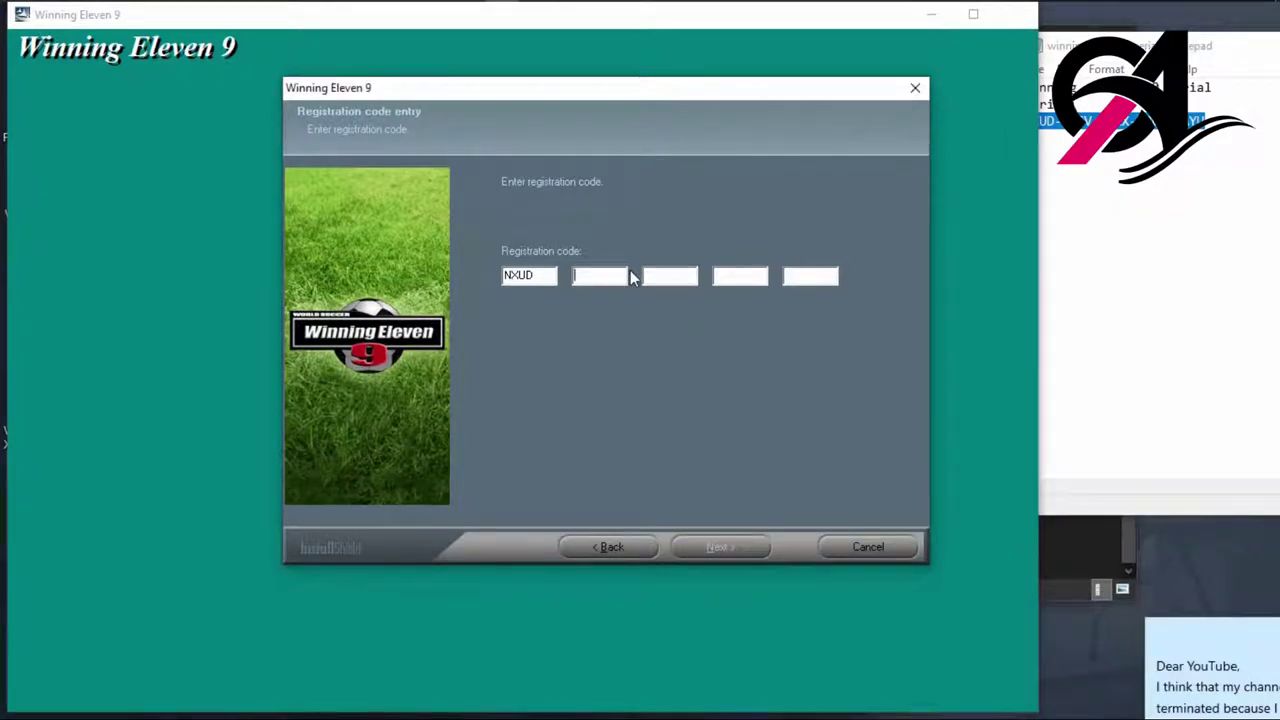
pyautogui.click(610, 278)
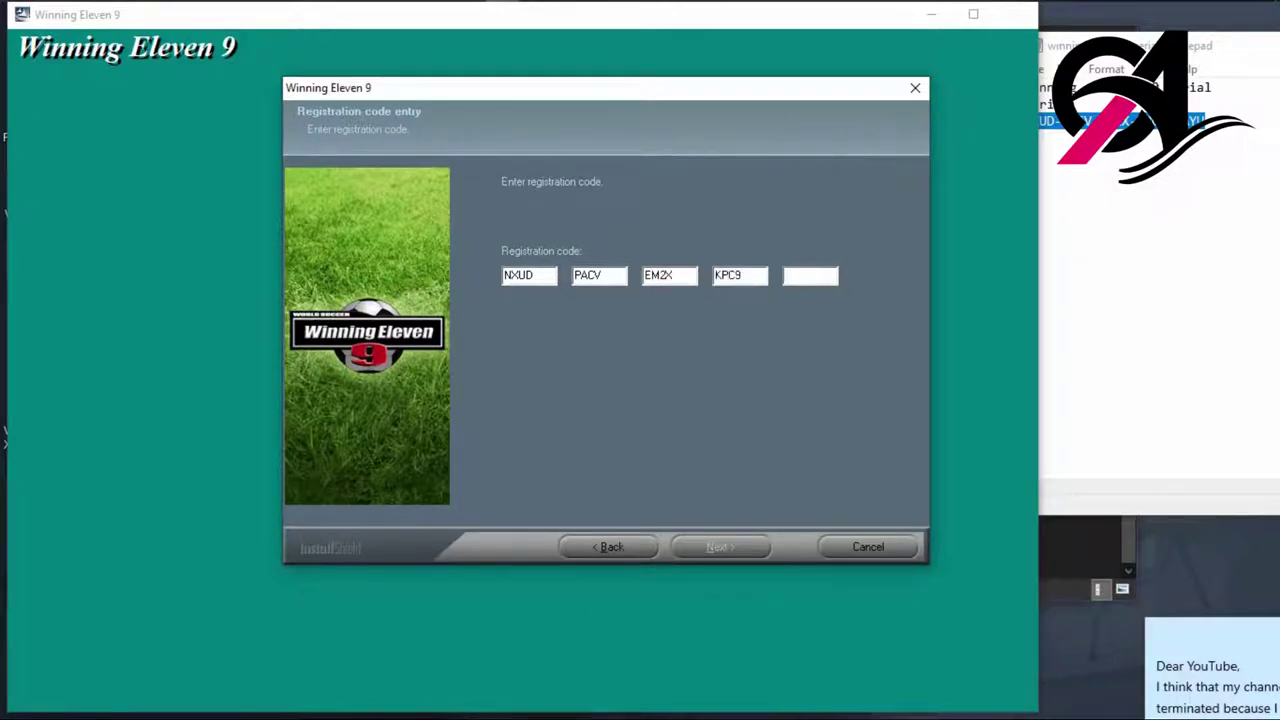
# Submit the code and keep the default folder, English text and commentary, and shortcuts
pyautogui.click(724, 547)
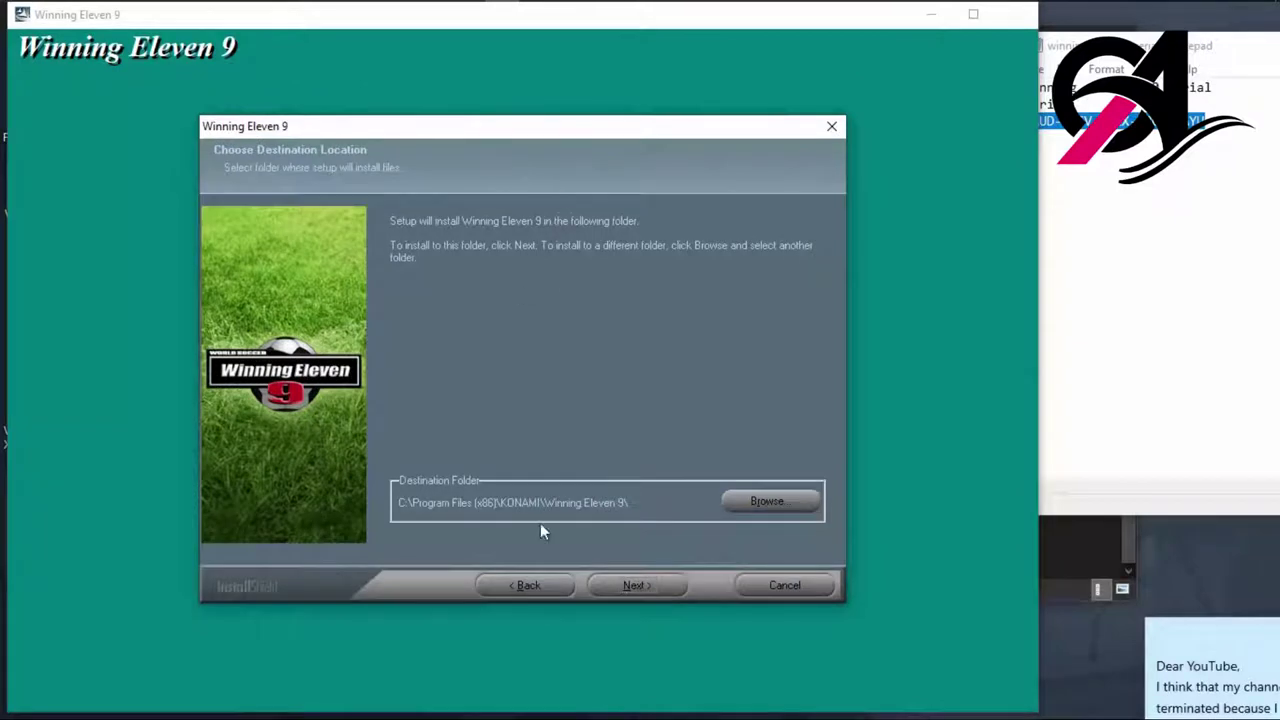
pyautogui.click(622, 586)
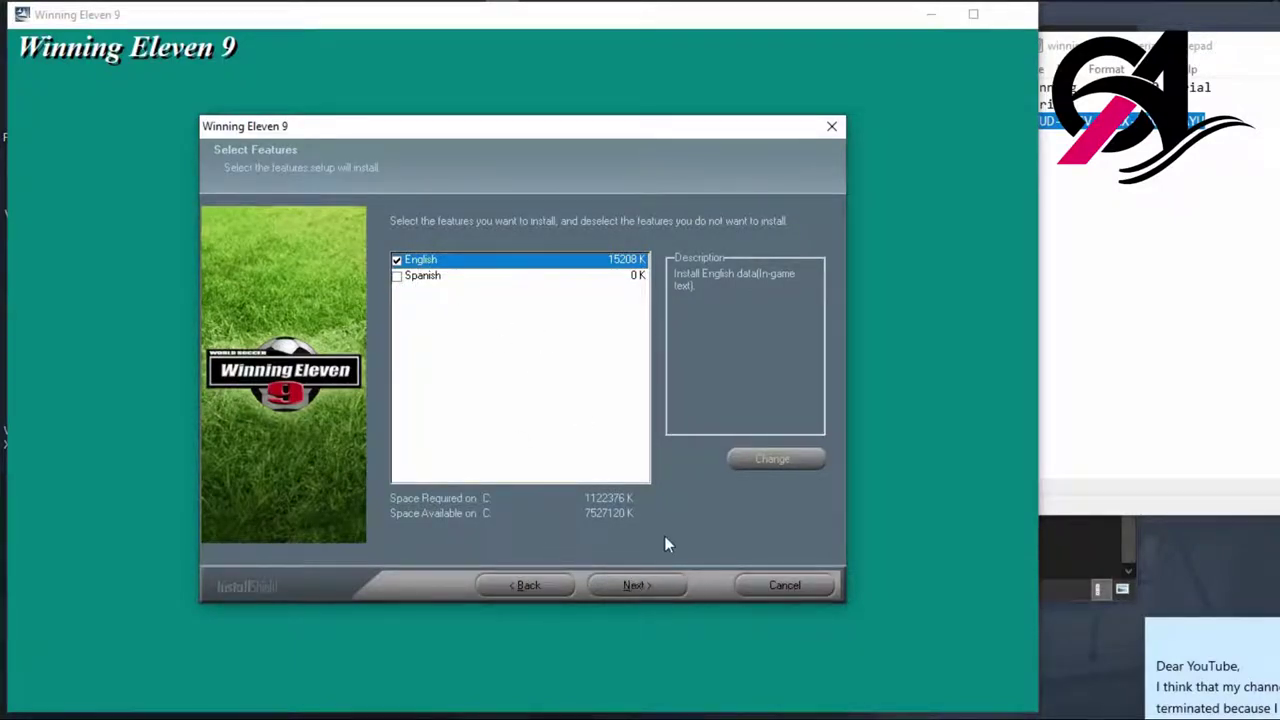
pyautogui.click(640, 578)
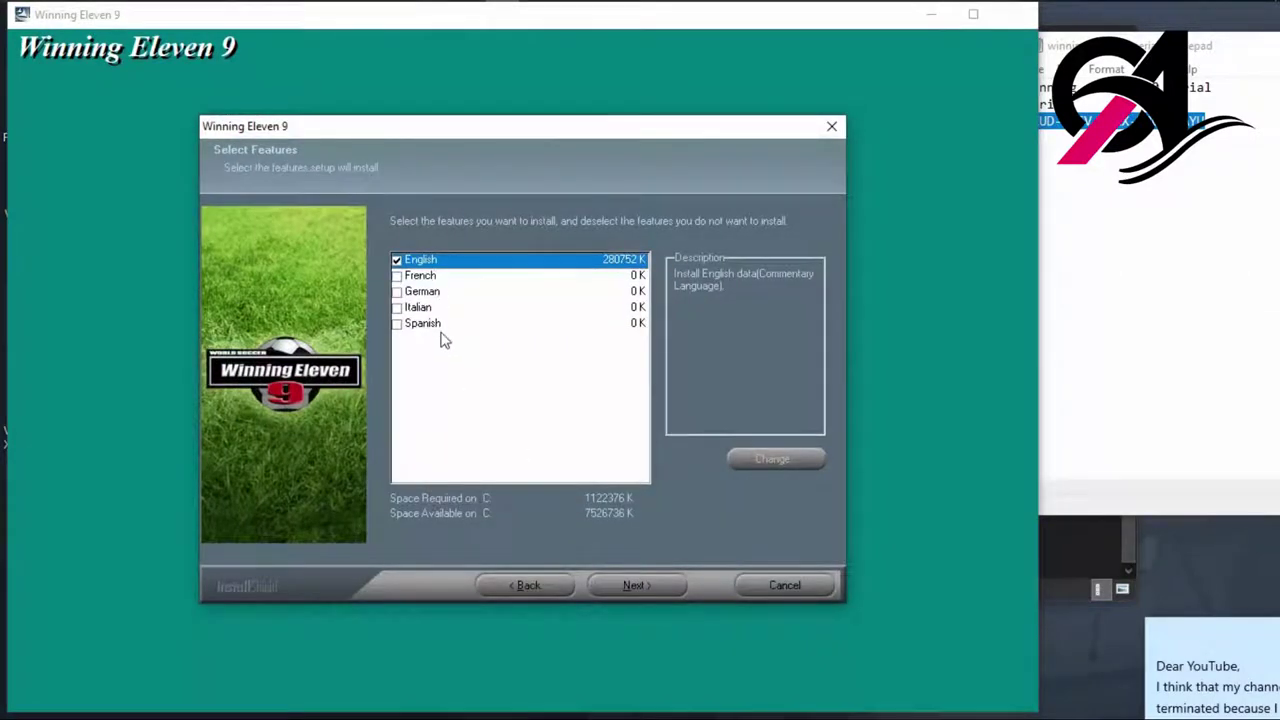
pyautogui.click(640, 587)
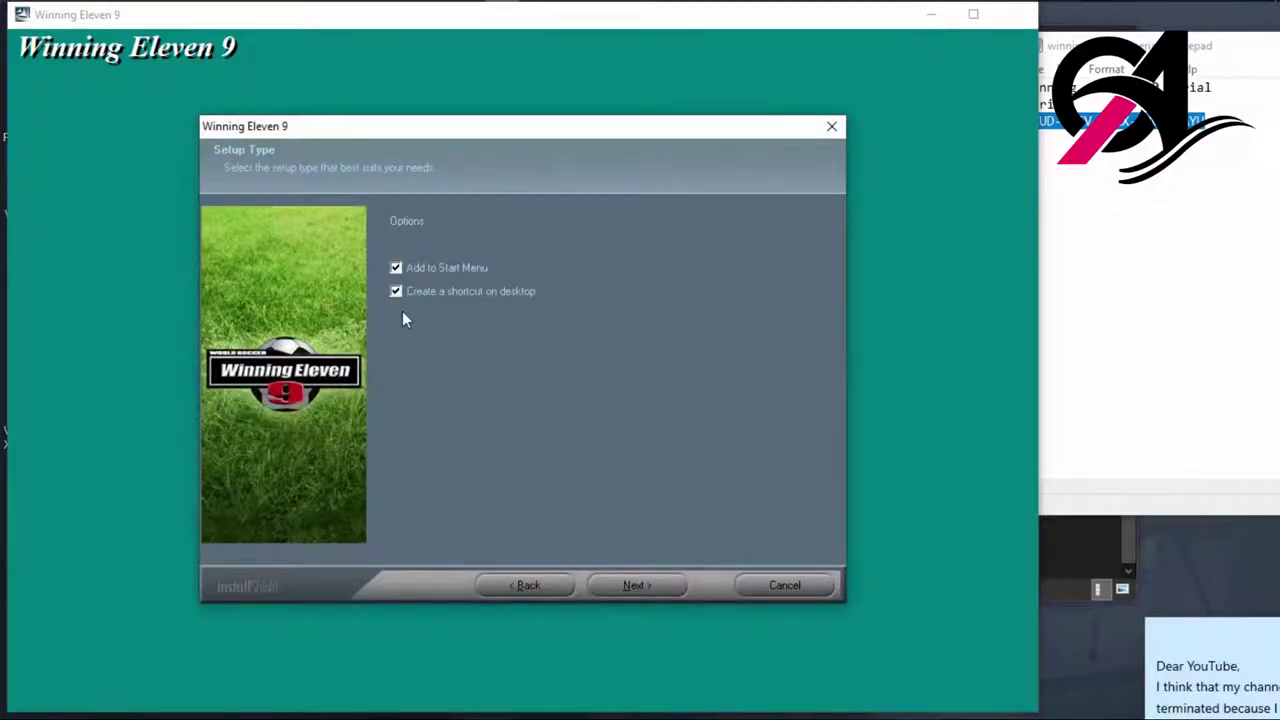
pyautogui.click(633, 585)
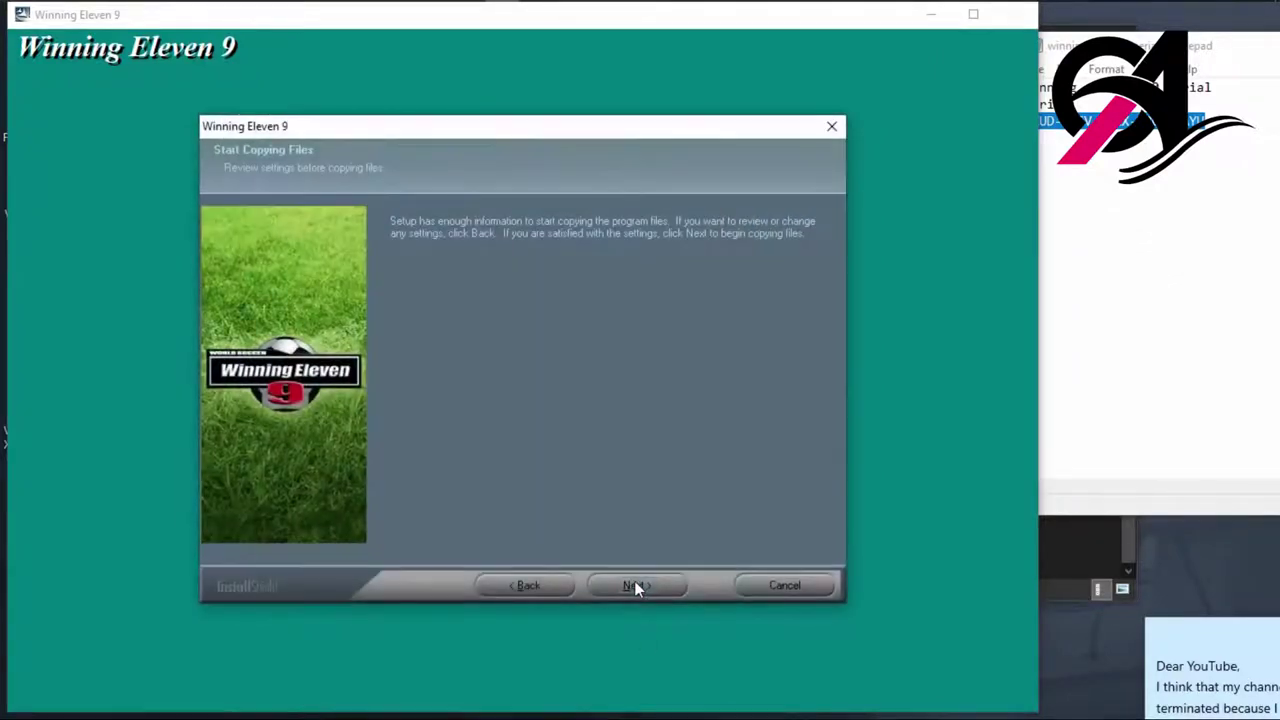
pyautogui.click(648, 587)
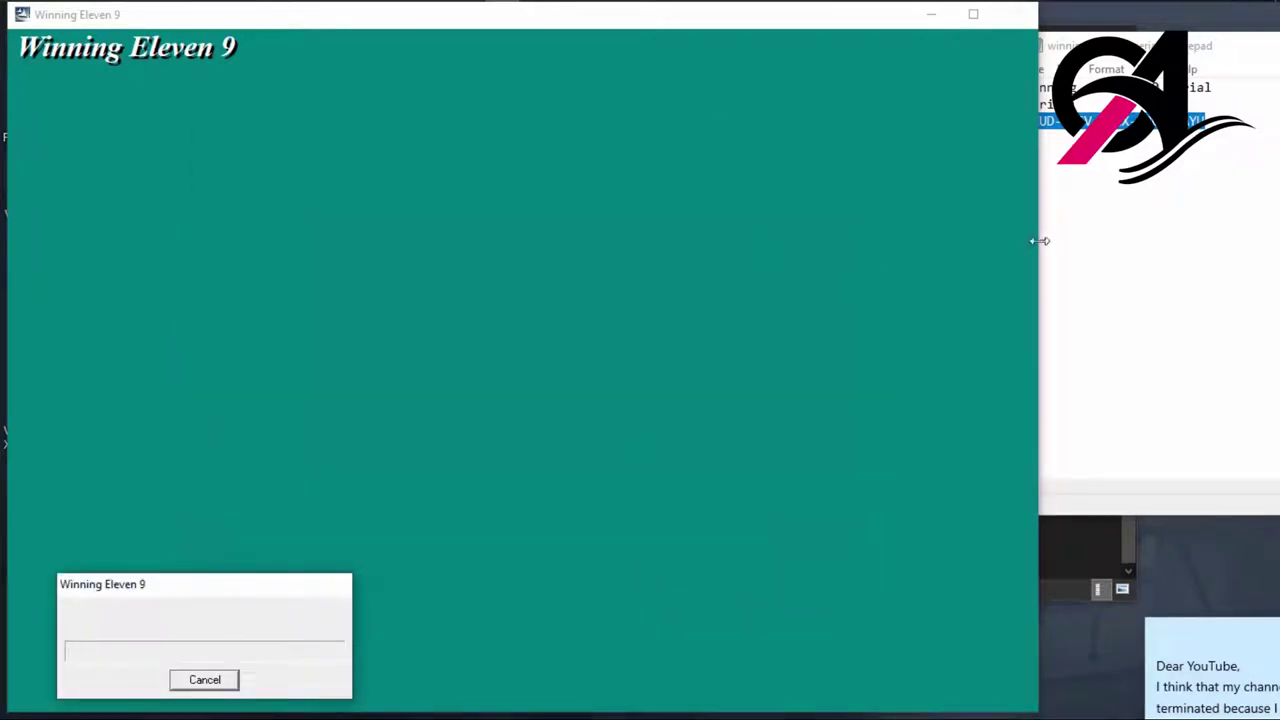
# Wait for the game files to copy while repositioning the progress dialog and installer window
pyautogui.moveTo(1080, 45); pyautogui.dragTo(610, 76)
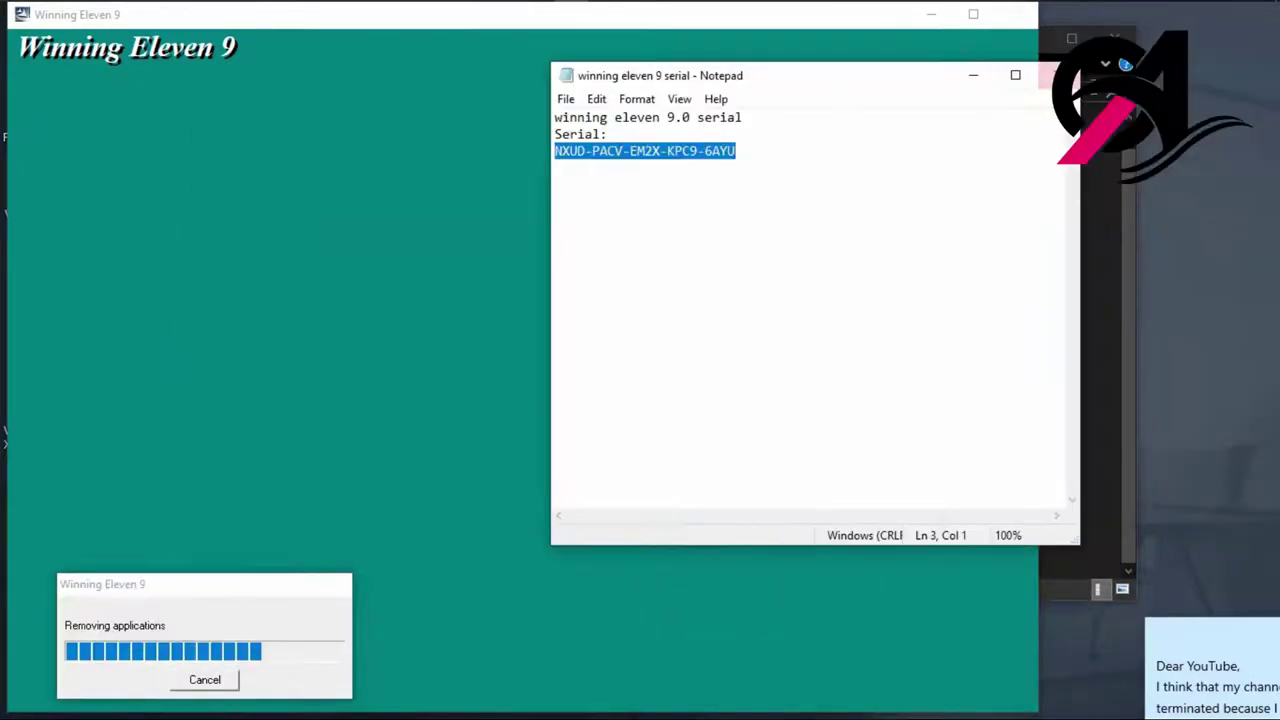
pyautogui.click(967, 277)
pyautogui.moveTo(1040, 274); pyautogui.dragTo(1234, 273)
pyautogui.moveTo(186, 590); pyautogui.dragTo(459, 413)
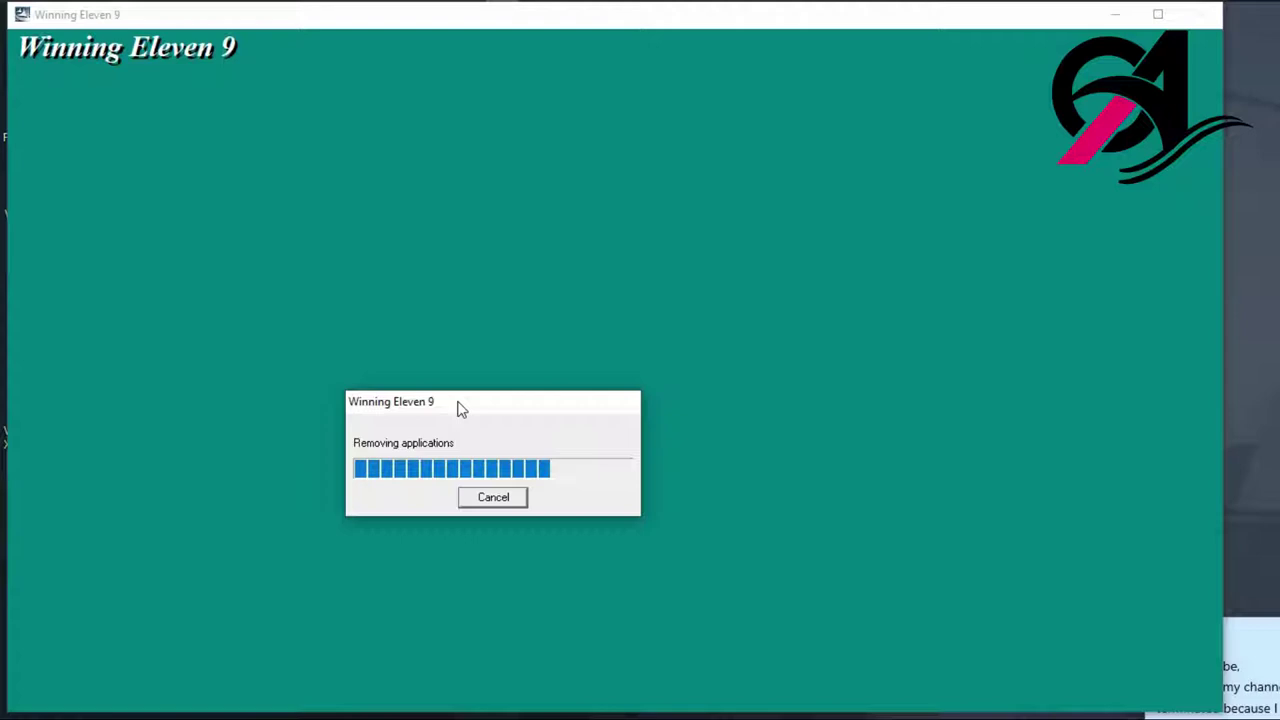
pyautogui.moveTo(461, 408); pyautogui.dragTo(481, 346)
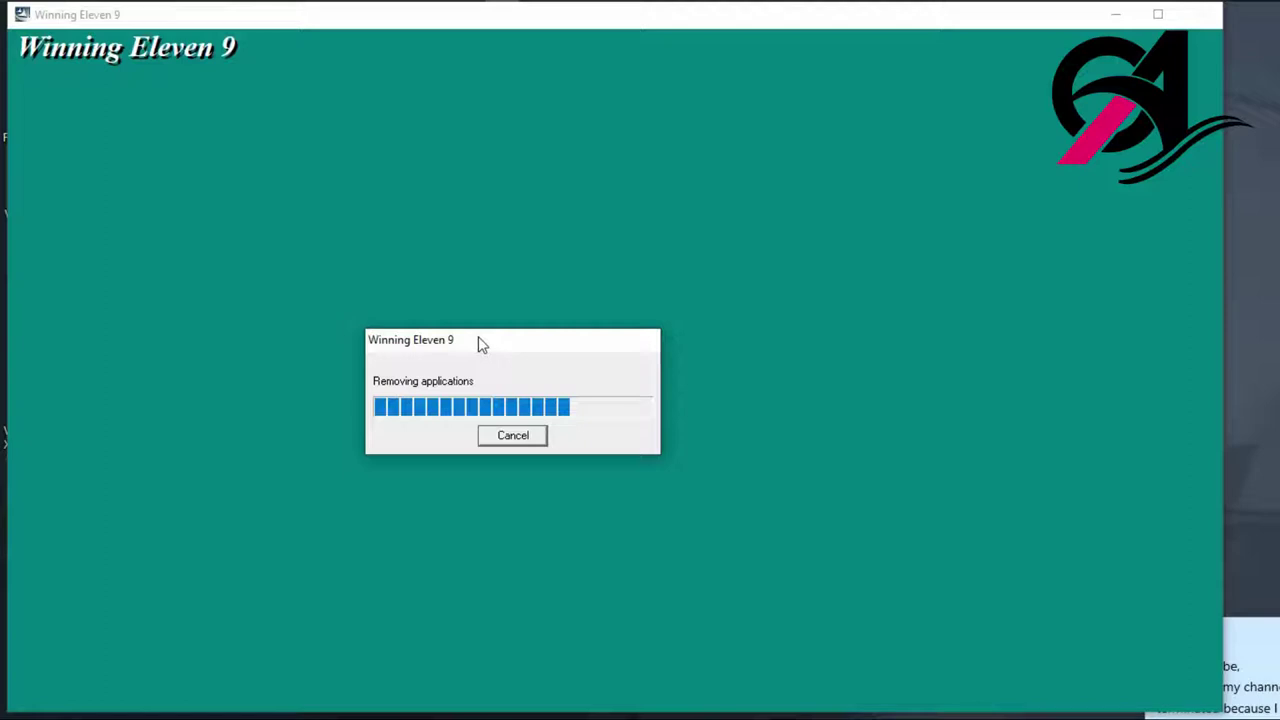
pyautogui.click(1158, 14)
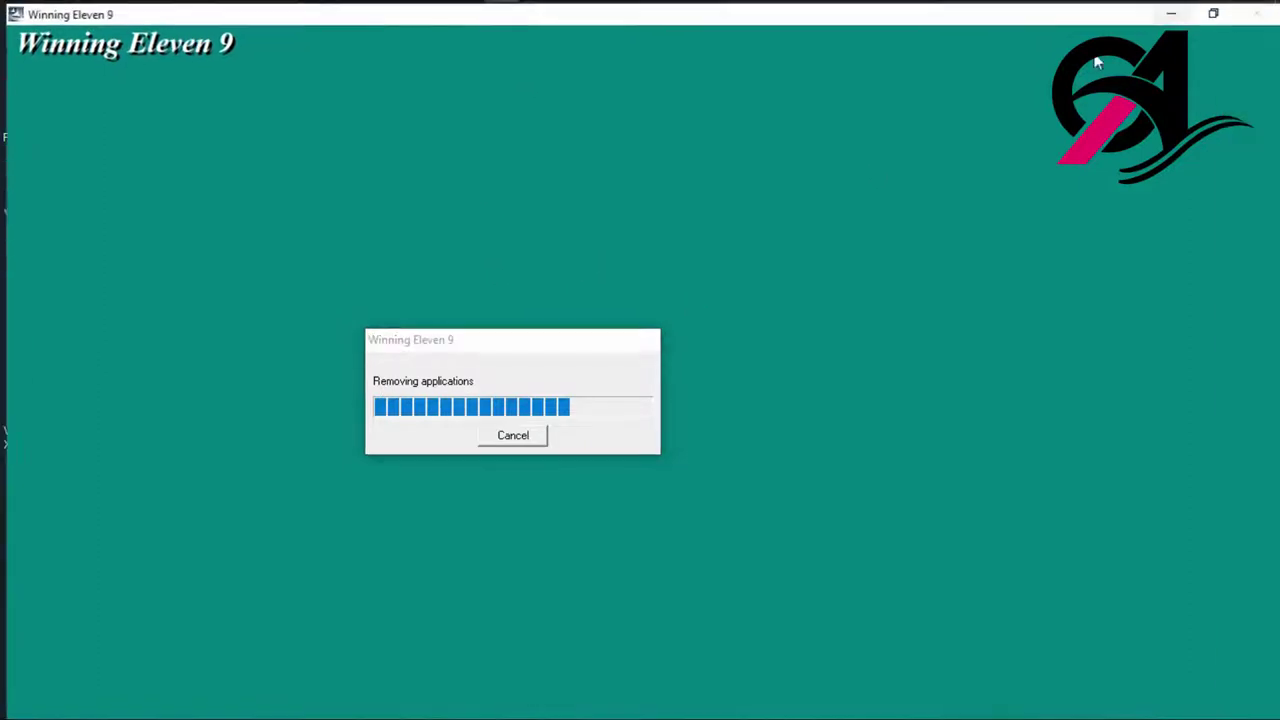
pyautogui.moveTo(514, 346); pyautogui.dragTo(658, 268)
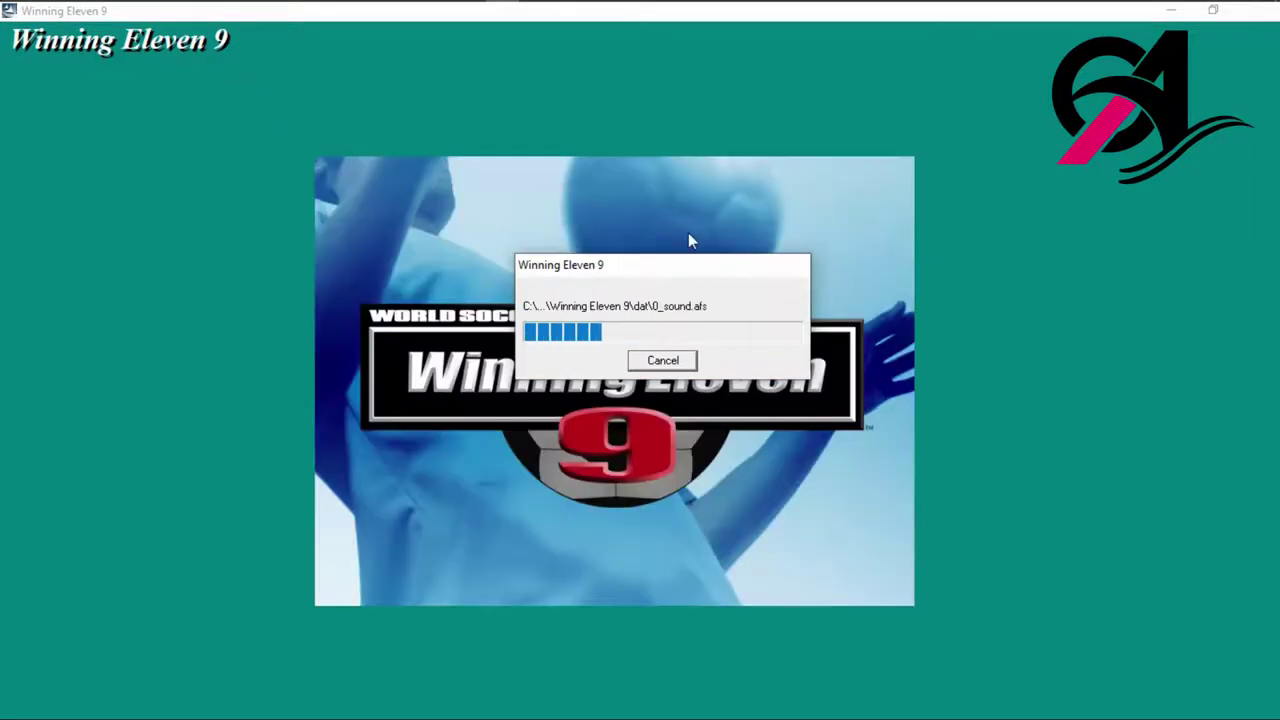
pyautogui.moveTo(635, 273); pyautogui.dragTo(602, 46)
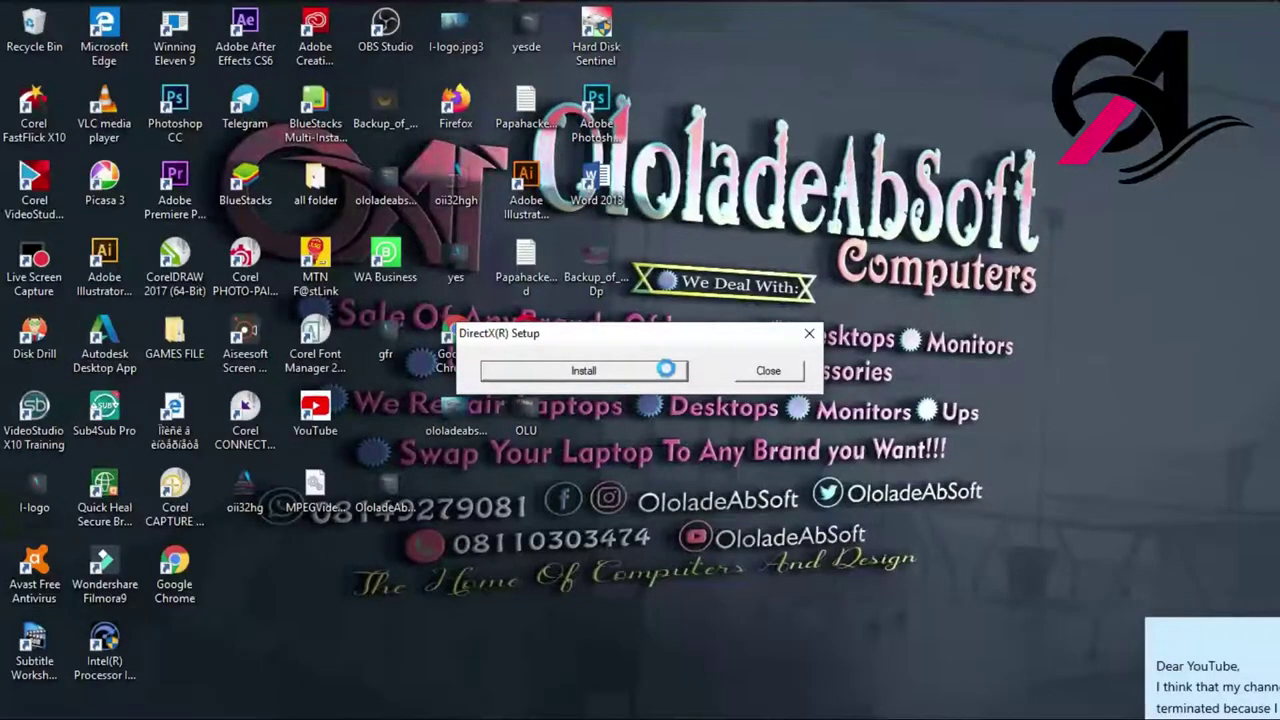
# Finish DirectX setup, launch Winning Eleven 9 from its desktop shortcut, and dismiss the no-disc error
pyautogui.click(740, 433)
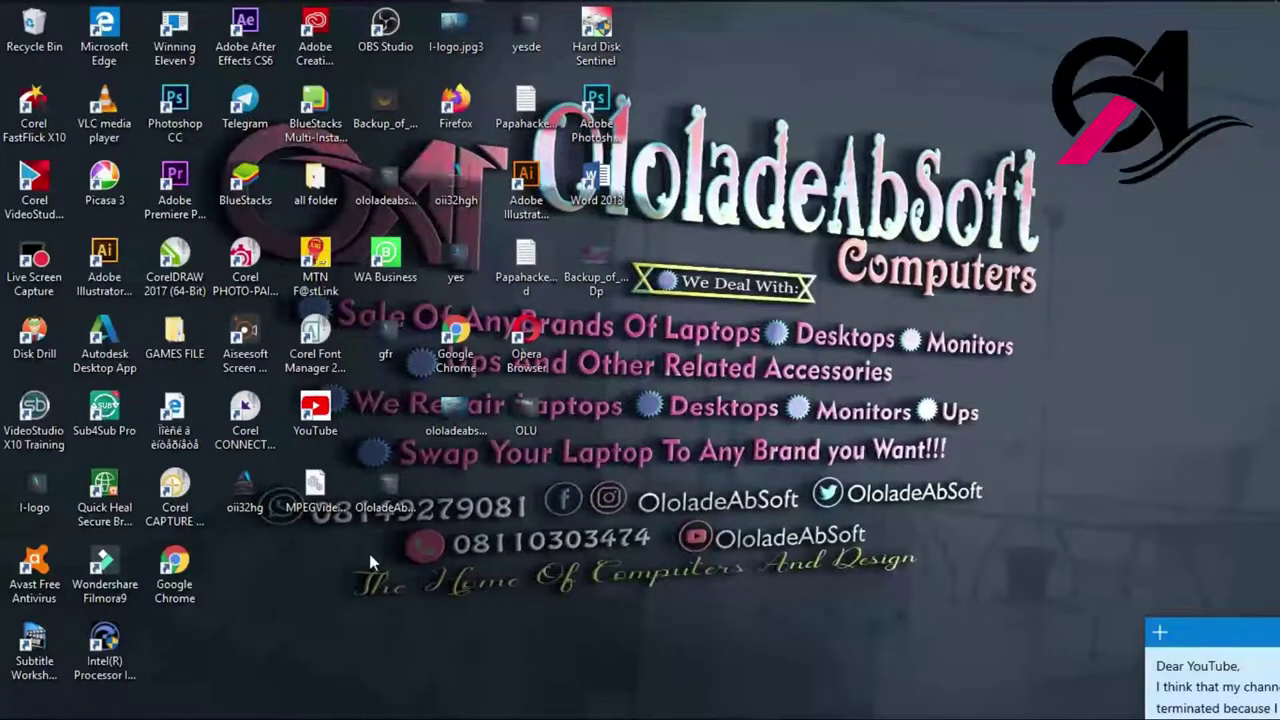
pyautogui.rightClick(175, 30)
pyautogui.click(209, 37)
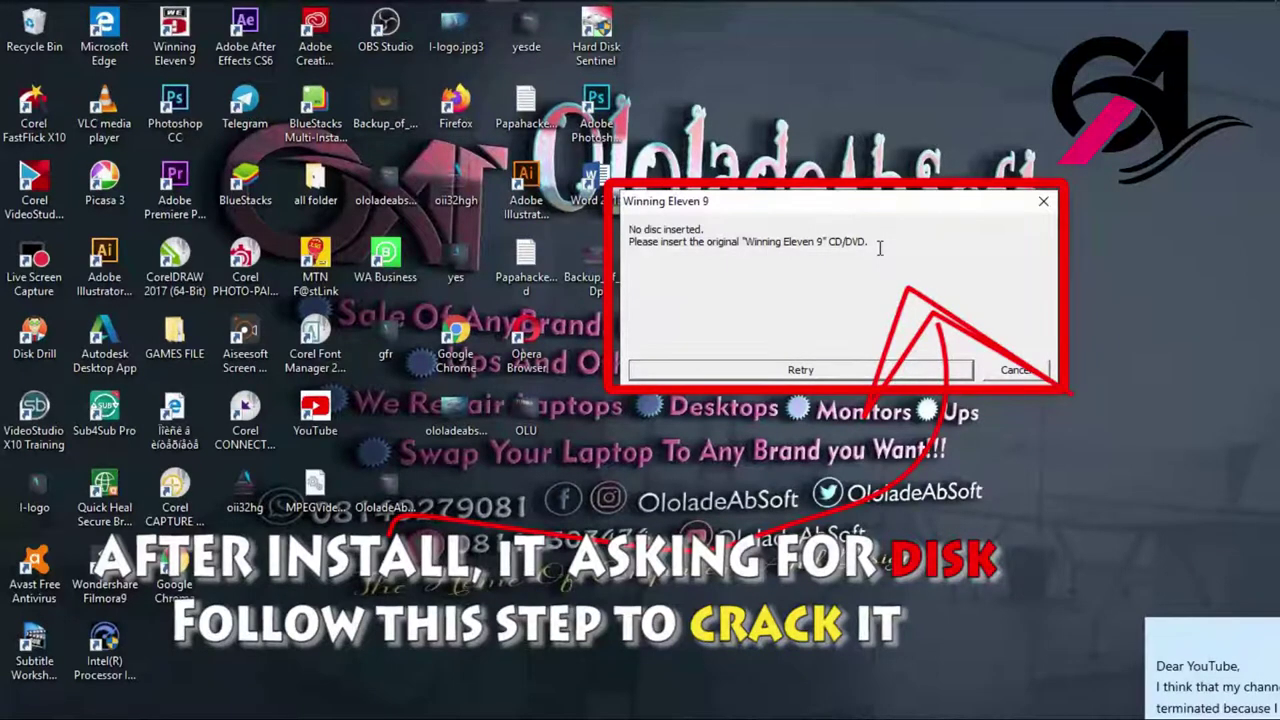
pyautogui.click(1045, 206)
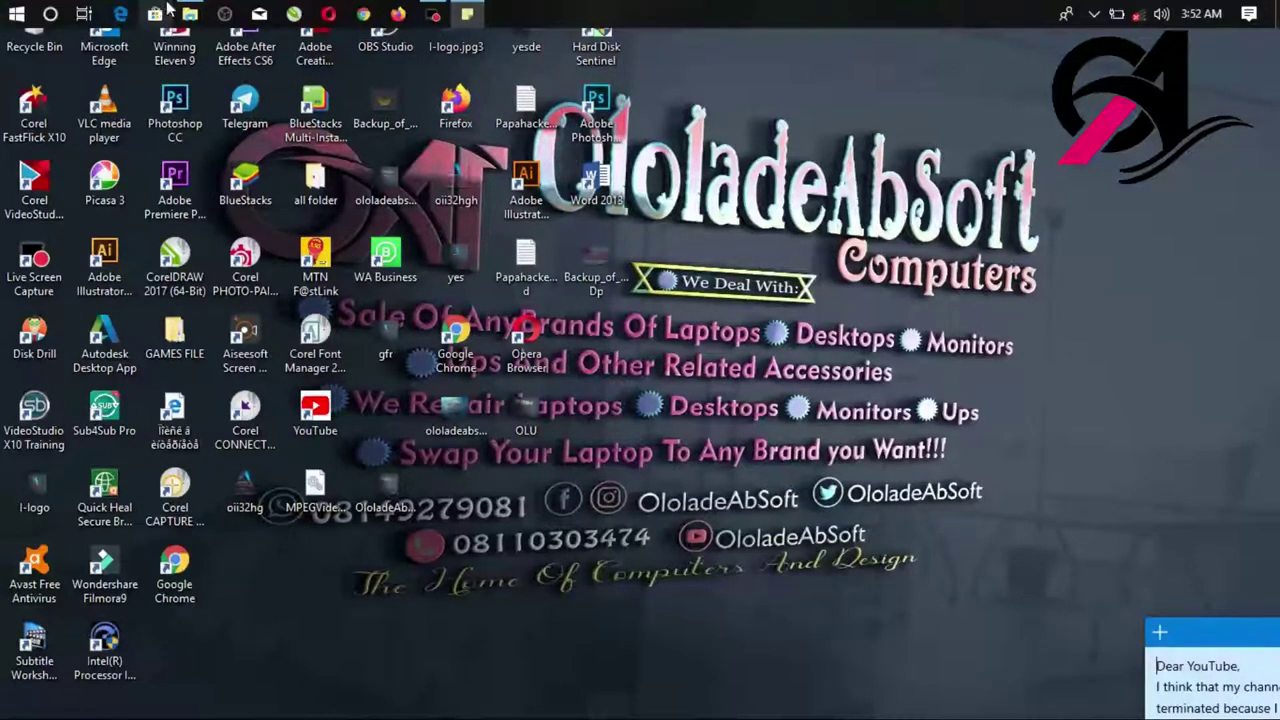
# Open the no-cd crack folder in winning eleven 9.0, then minimize it
pyautogui.click(187, 18)
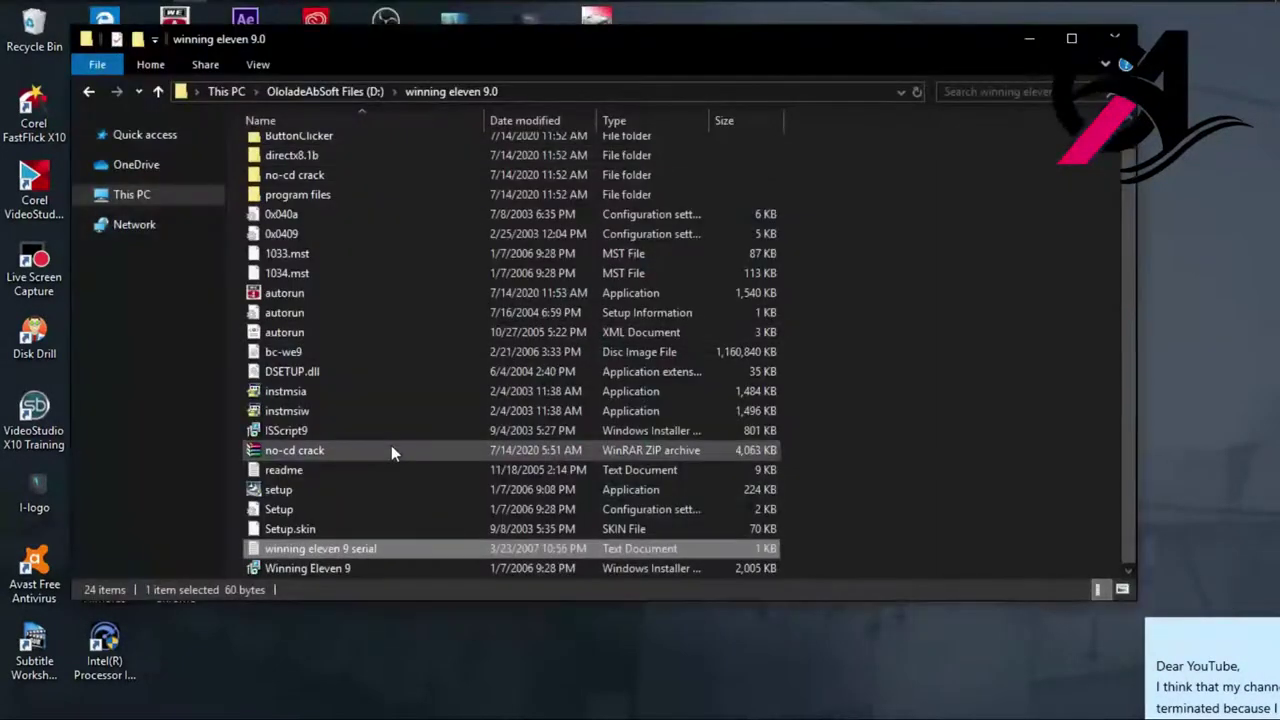
pyautogui.scroll(1, 392, 430)
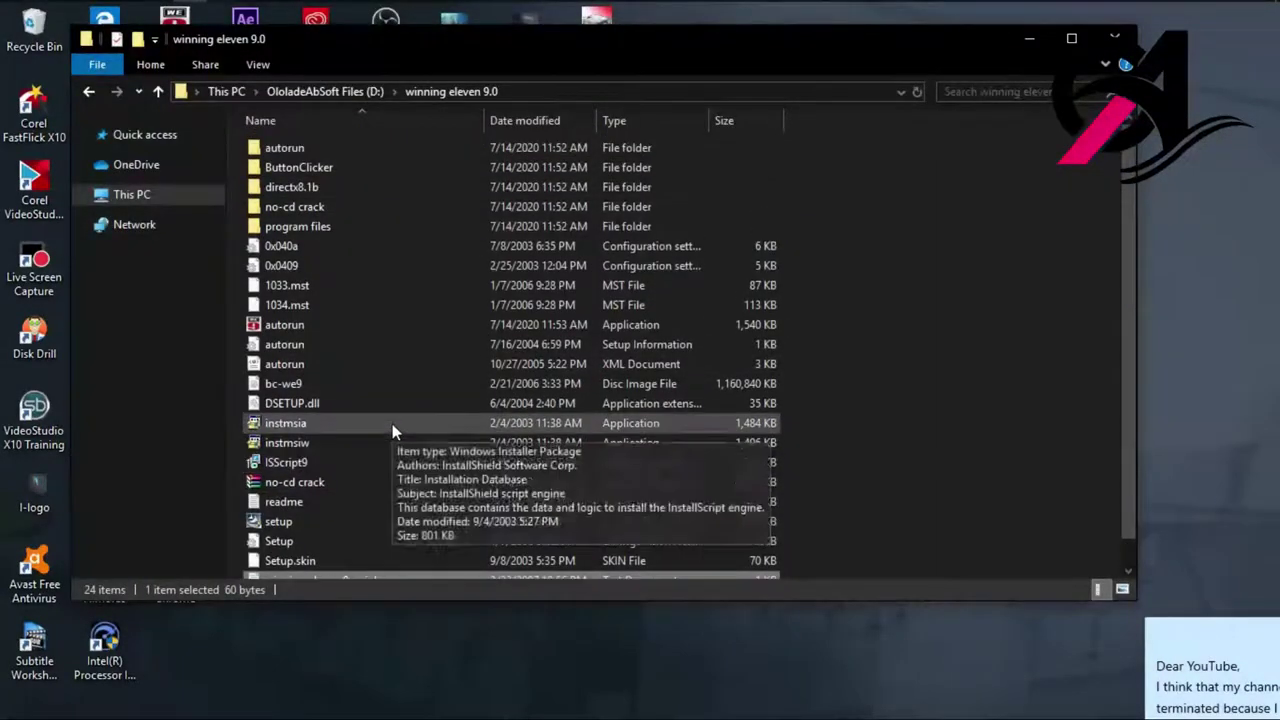
pyautogui.click(302, 207)
pyautogui.rightClick(302, 206)
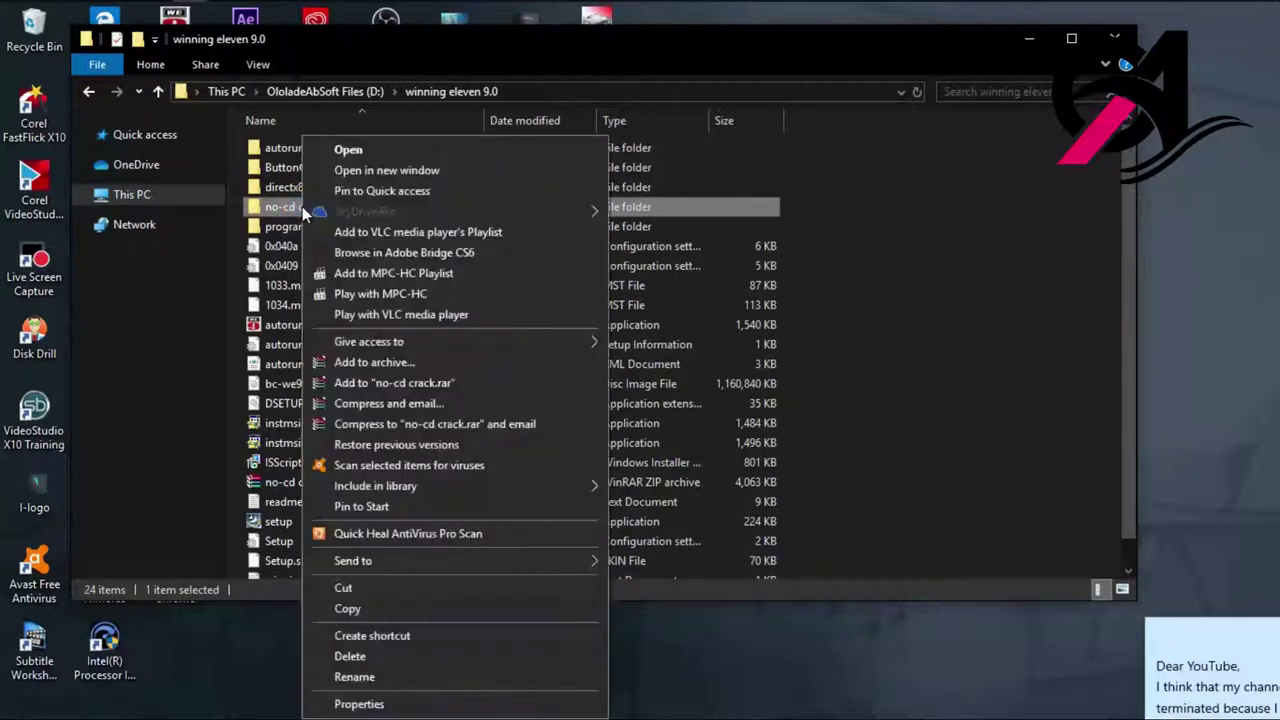
pyautogui.click(346, 150)
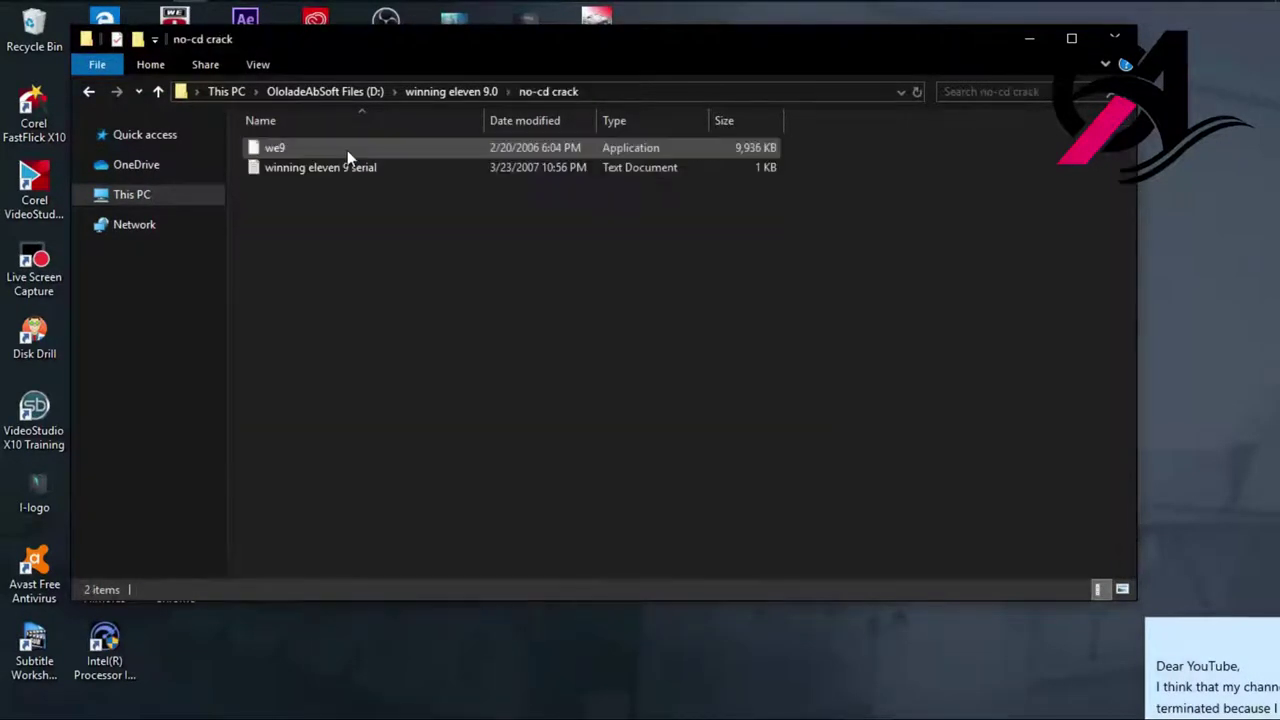
pyautogui.click(1030, 40)
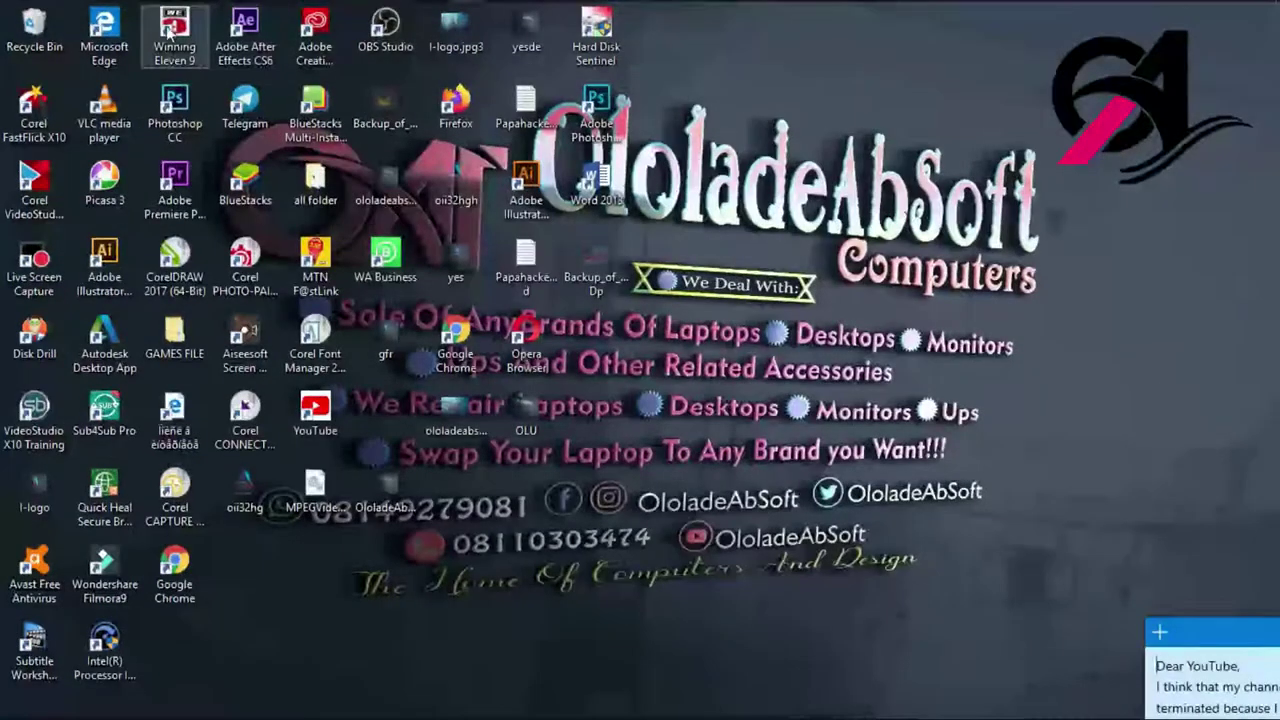
# Relaunch Winning Eleven 9 from the desktop shortcut and dismiss the no-disc error again
pyautogui.doubleClick(170, 30)
pyautogui.rightClick(170, 27)
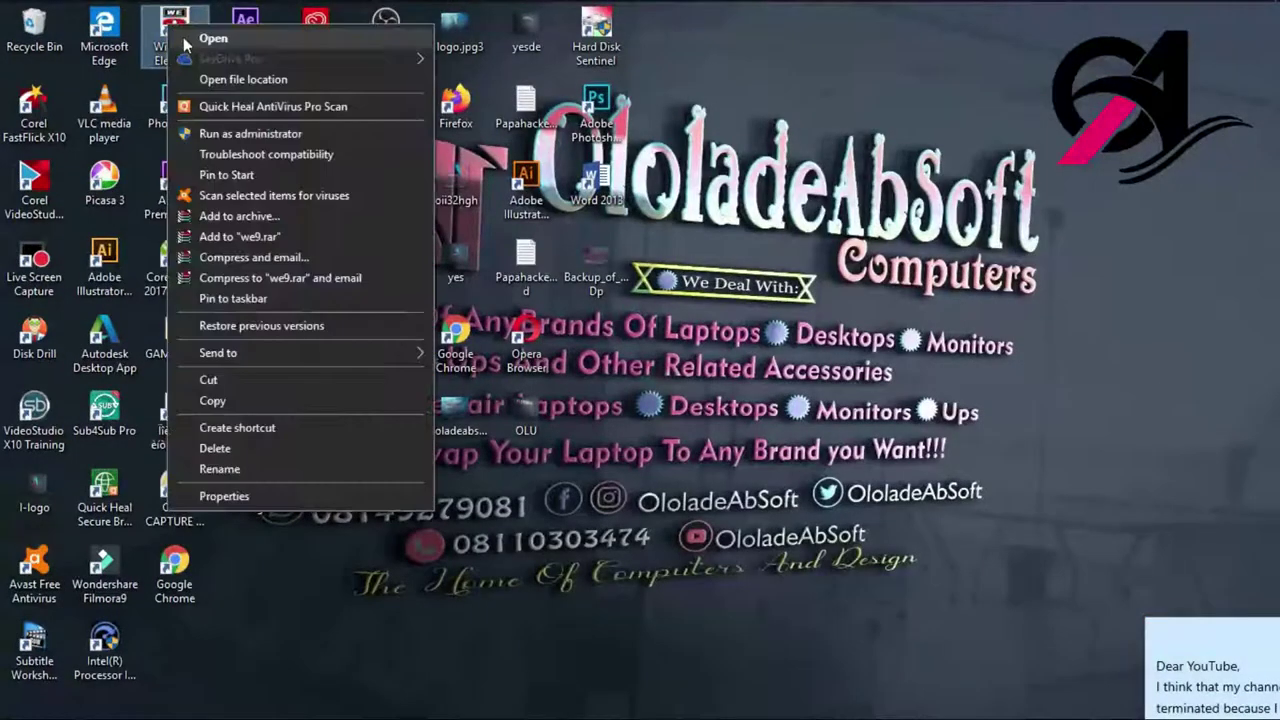
pyautogui.click(200, 37)
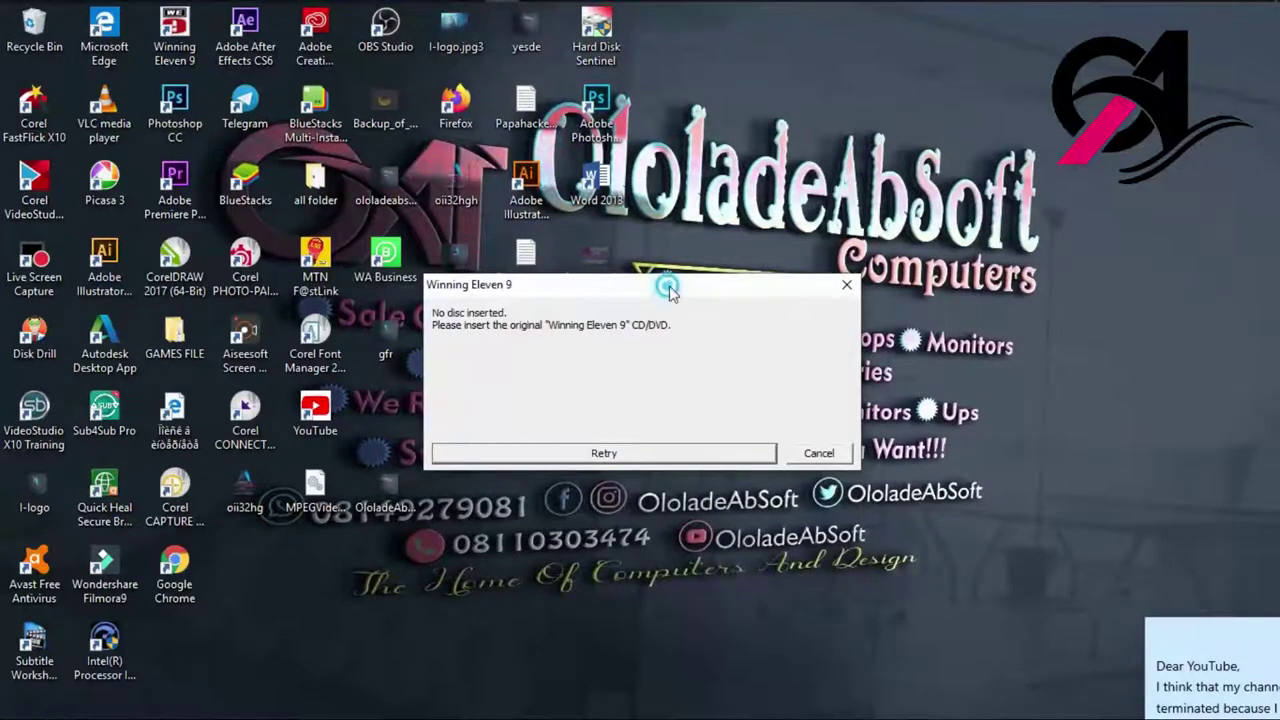
pyautogui.moveTo(668, 287); pyautogui.dragTo(878, 226)
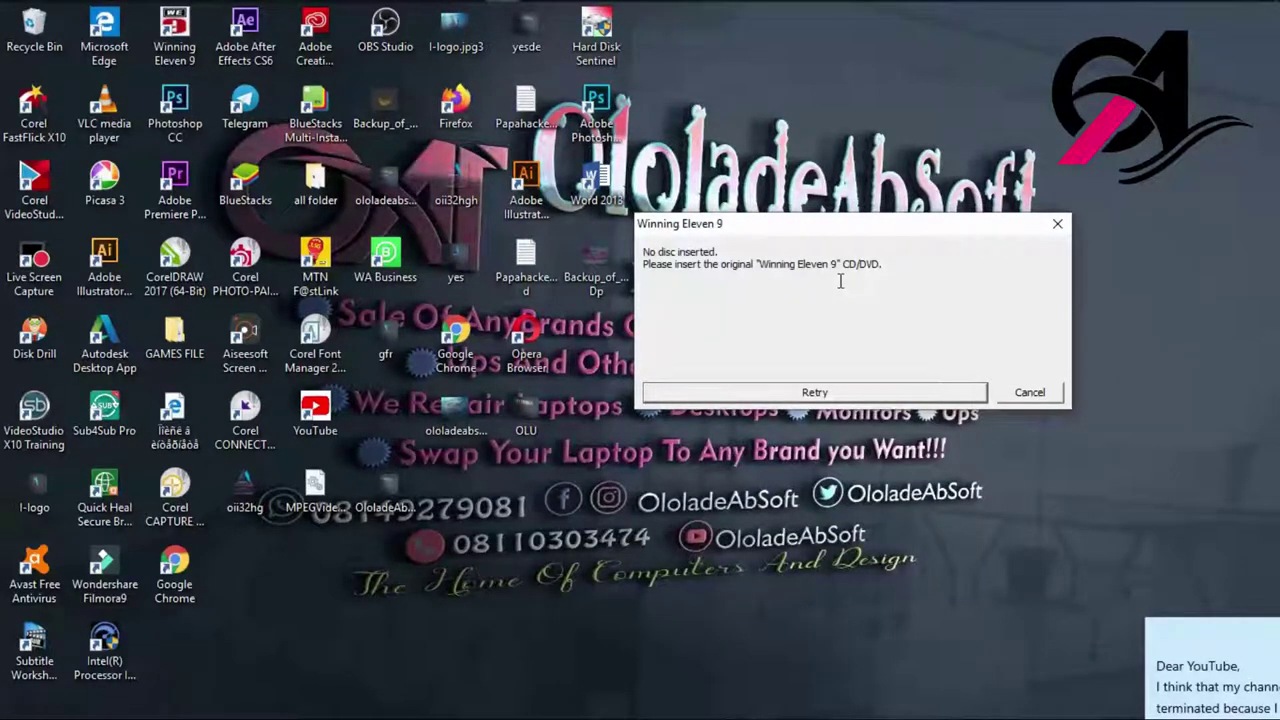
pyautogui.click(1057, 223)
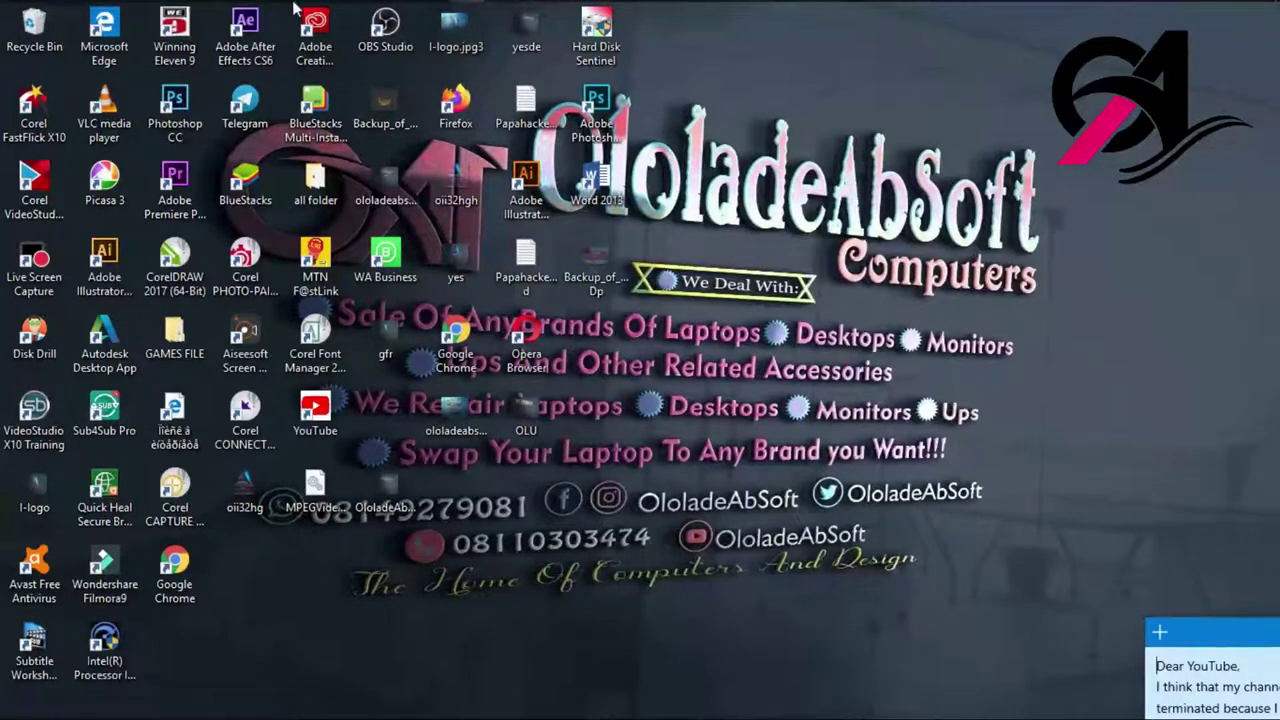
# Copy the crack's we9 from the no-cd crack folder and paste it onto the desktop
pyautogui.click(190, 13)
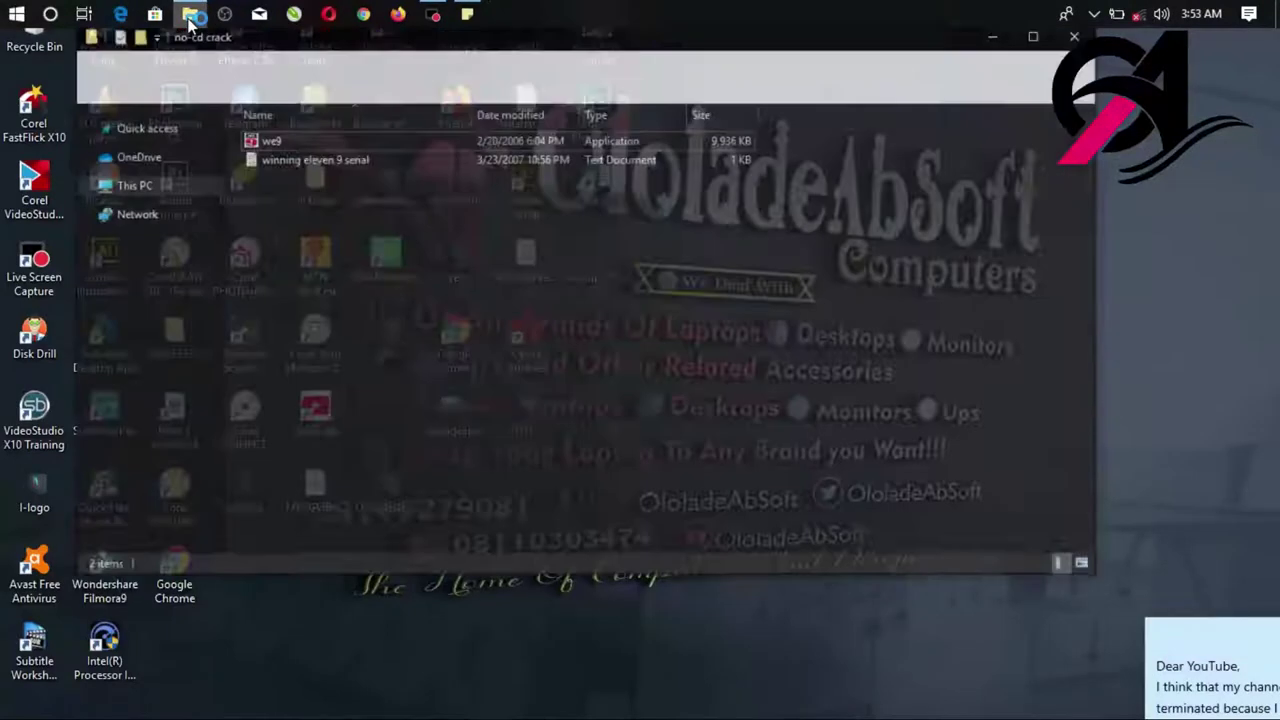
pyautogui.click(279, 150)
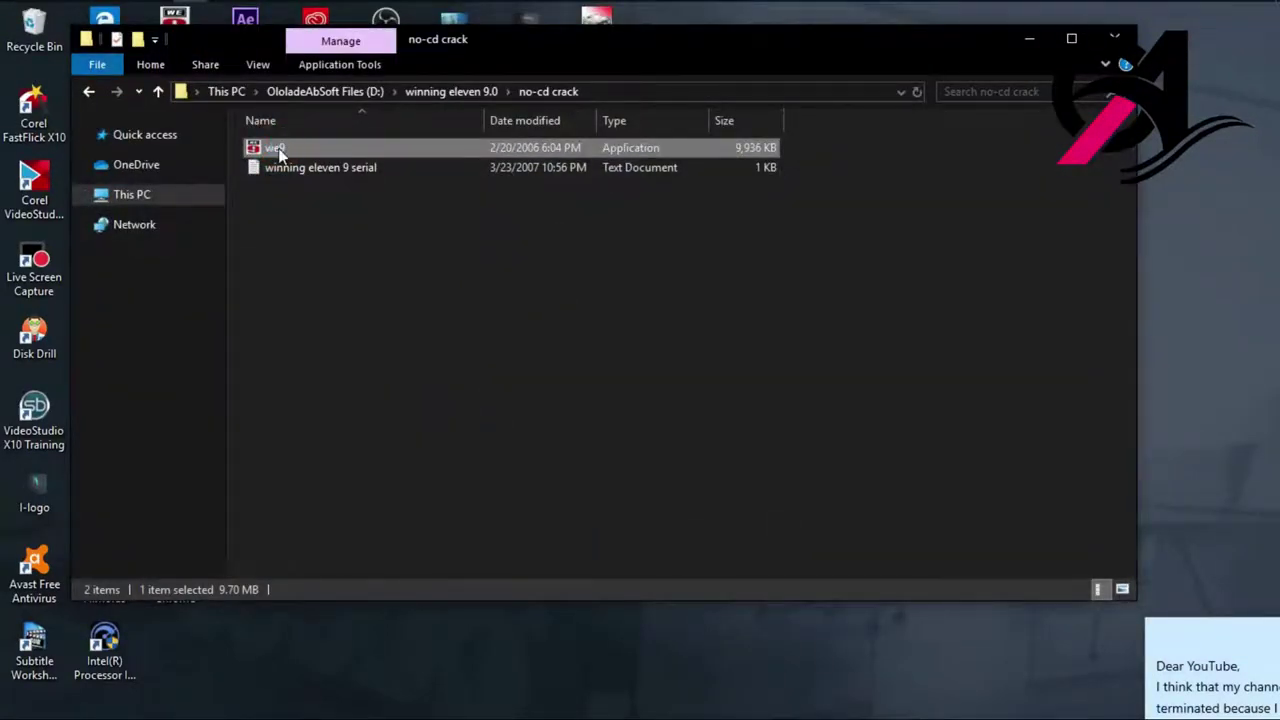
pyautogui.rightClick(279, 150)
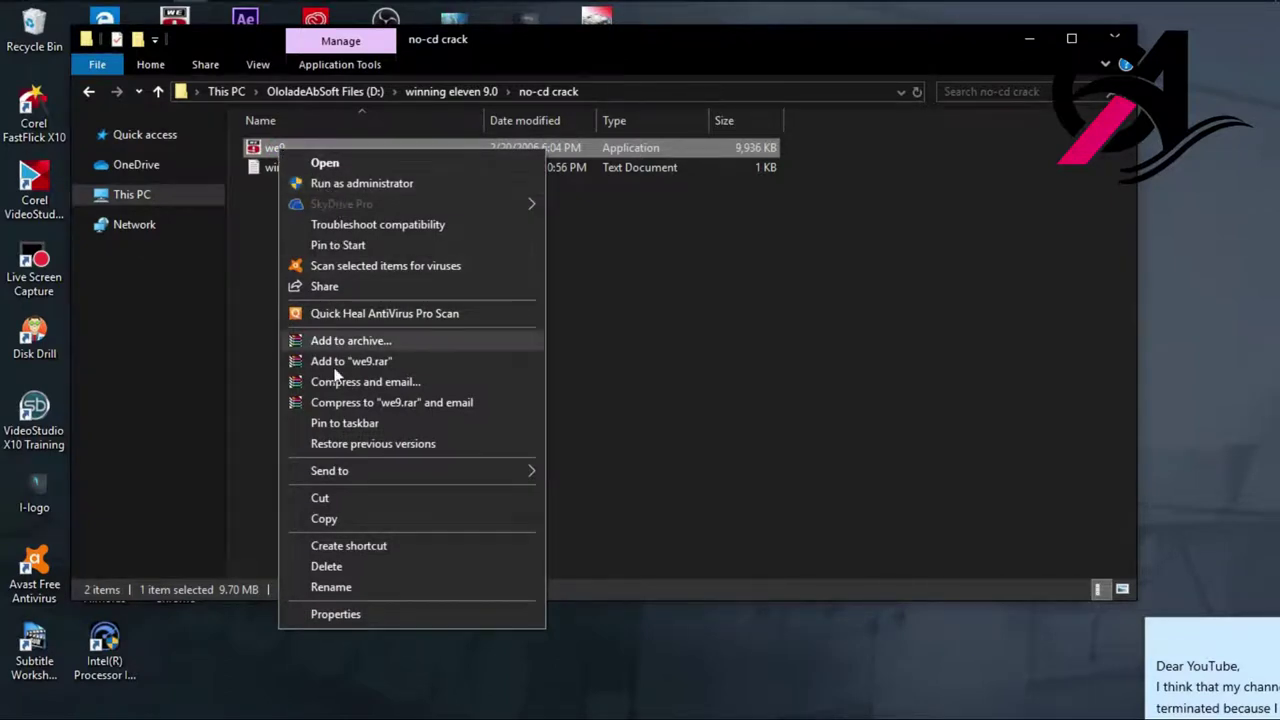
pyautogui.click(334, 518)
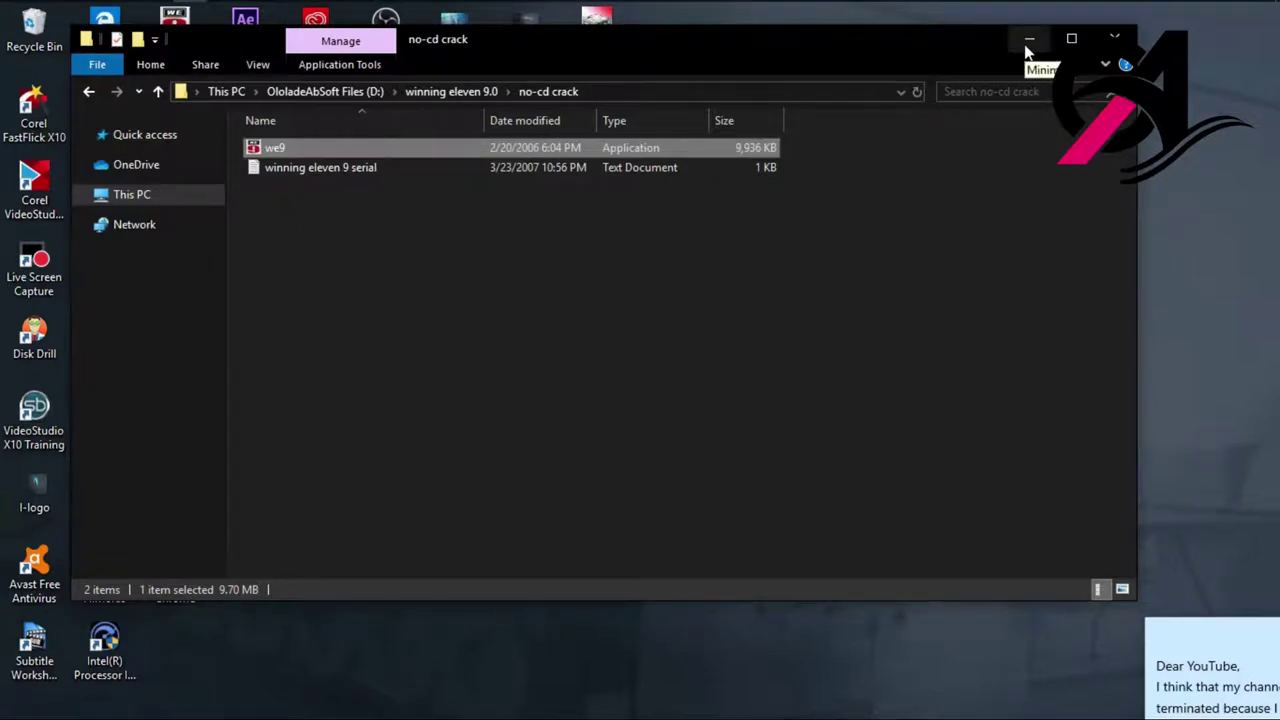
pyautogui.click(1029, 50)
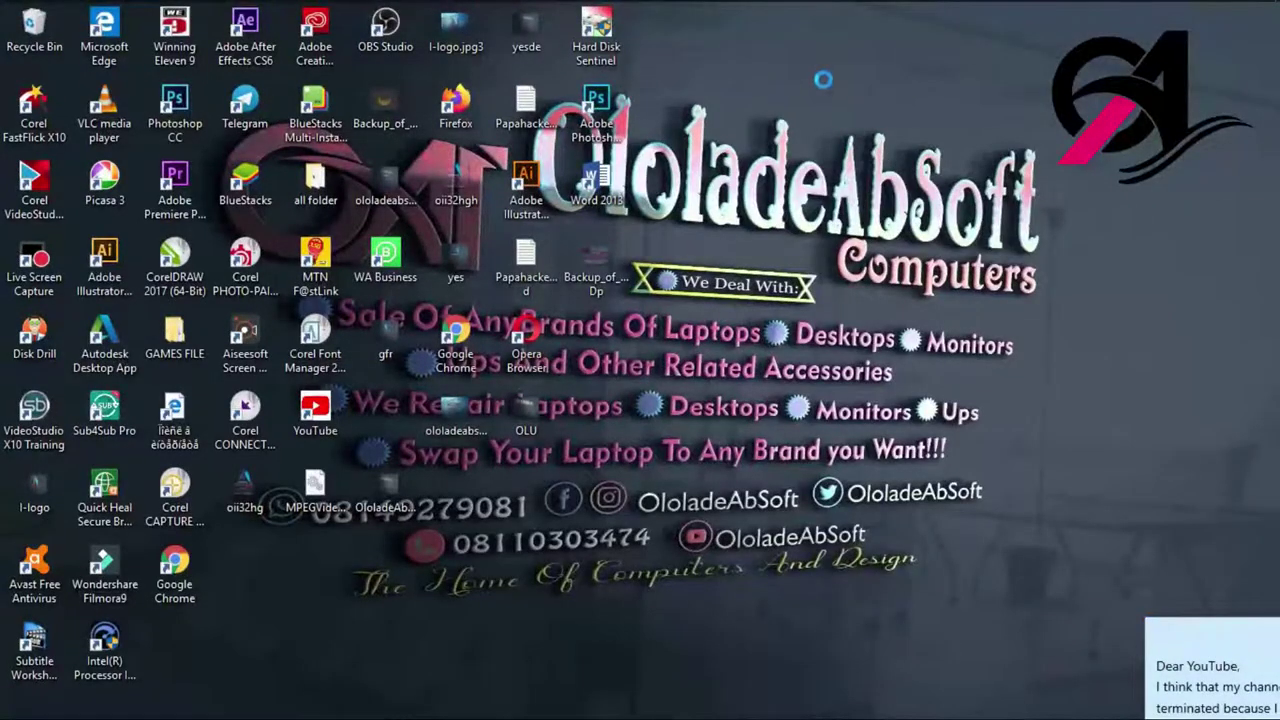
pyautogui.rightClick(825, 82)
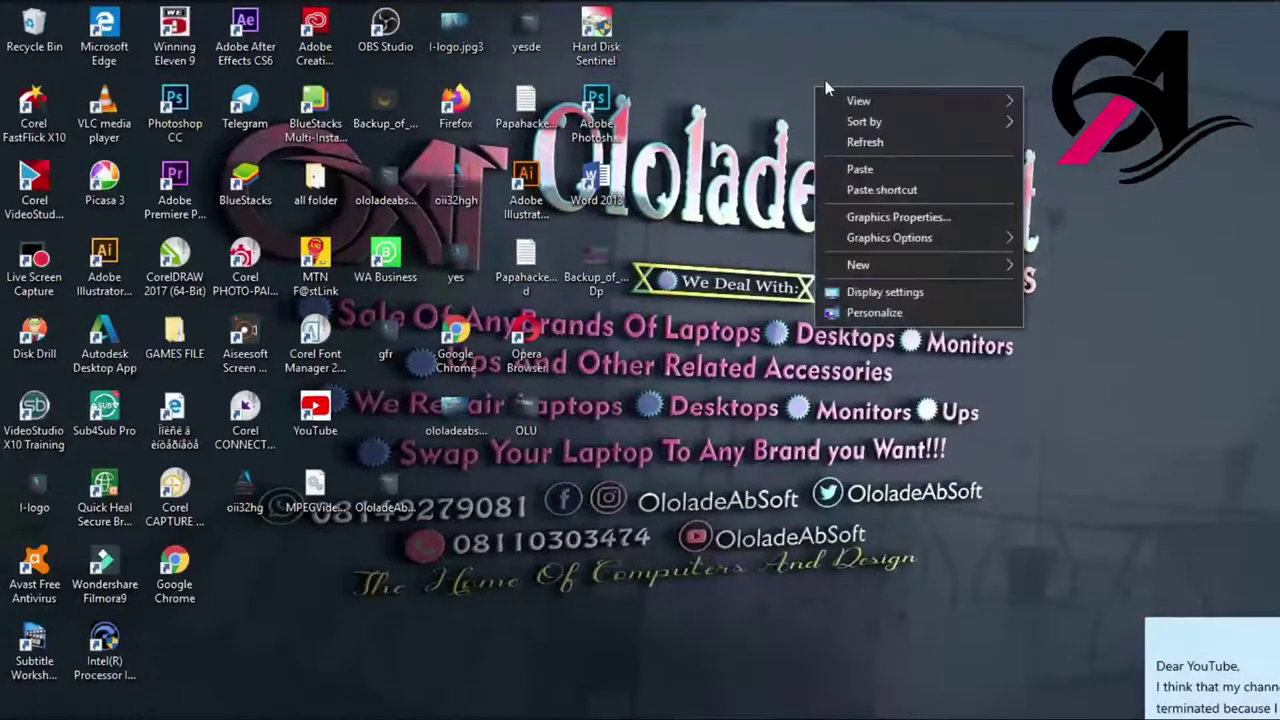
pyautogui.click(870, 172)
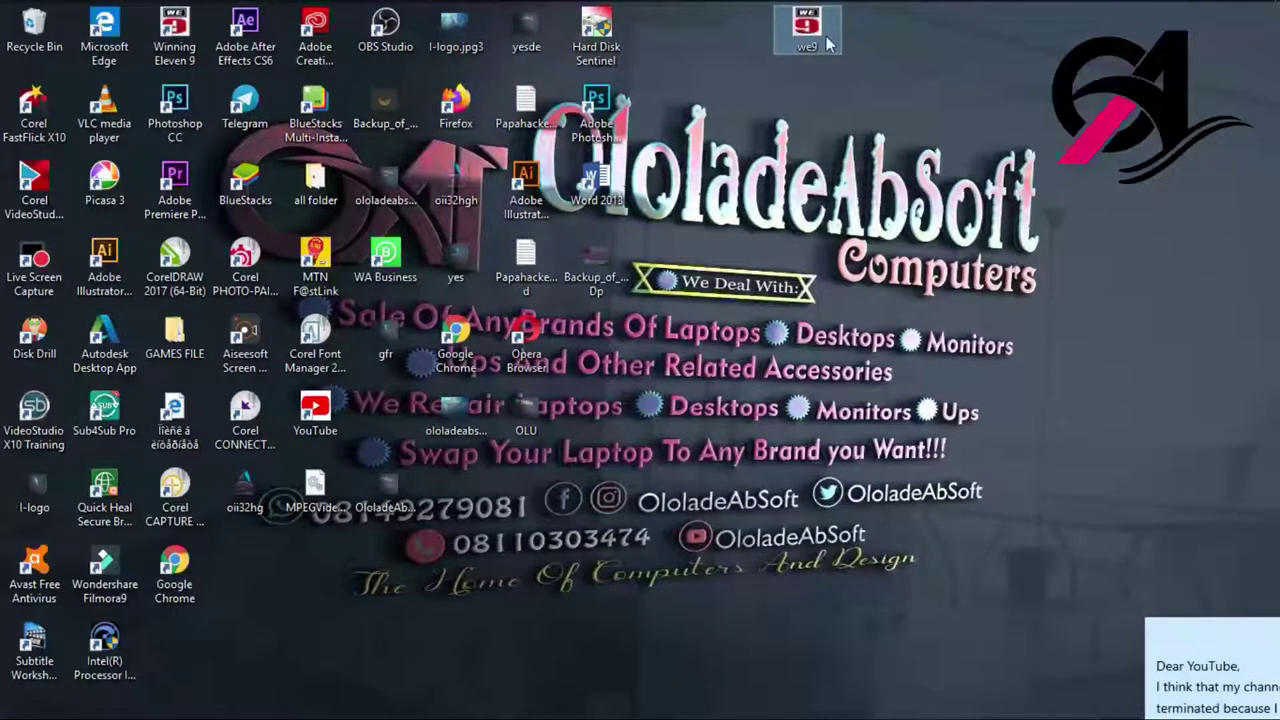
# Launch the pasted we9 copy from the desktop
pyautogui.click(814, 36)
pyautogui.rightClick(814, 36)
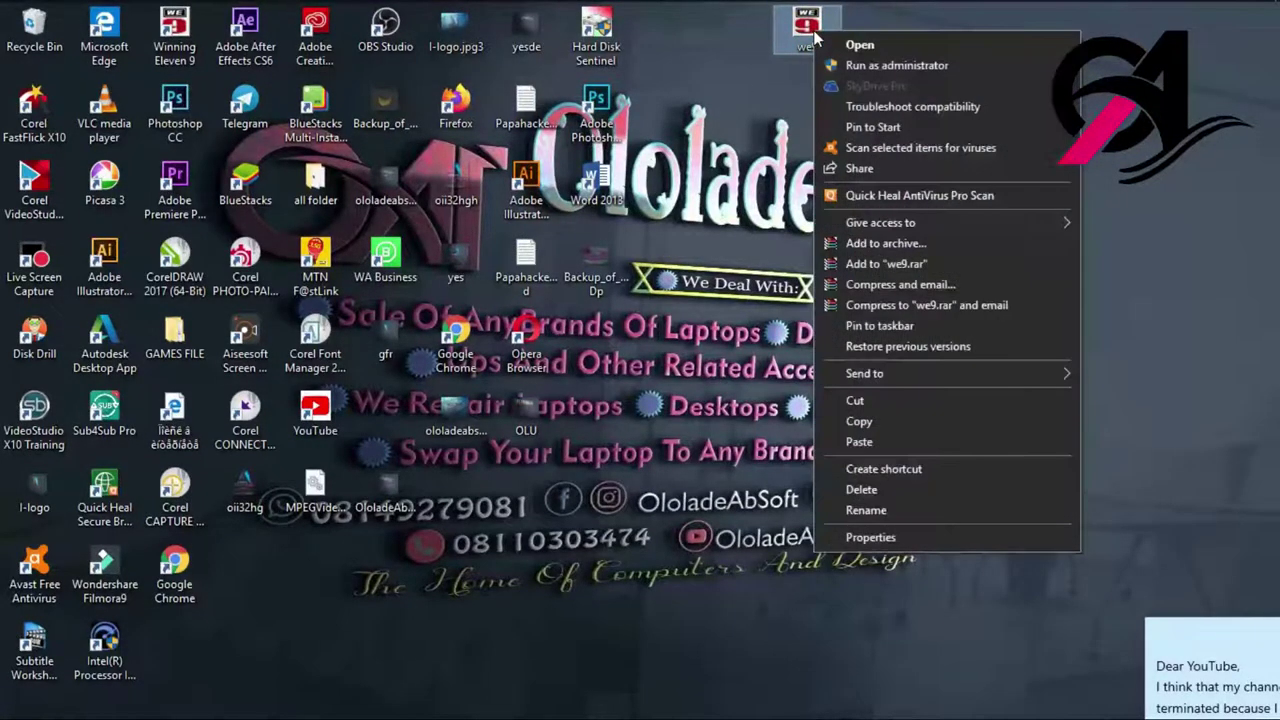
pyautogui.click(842, 48)
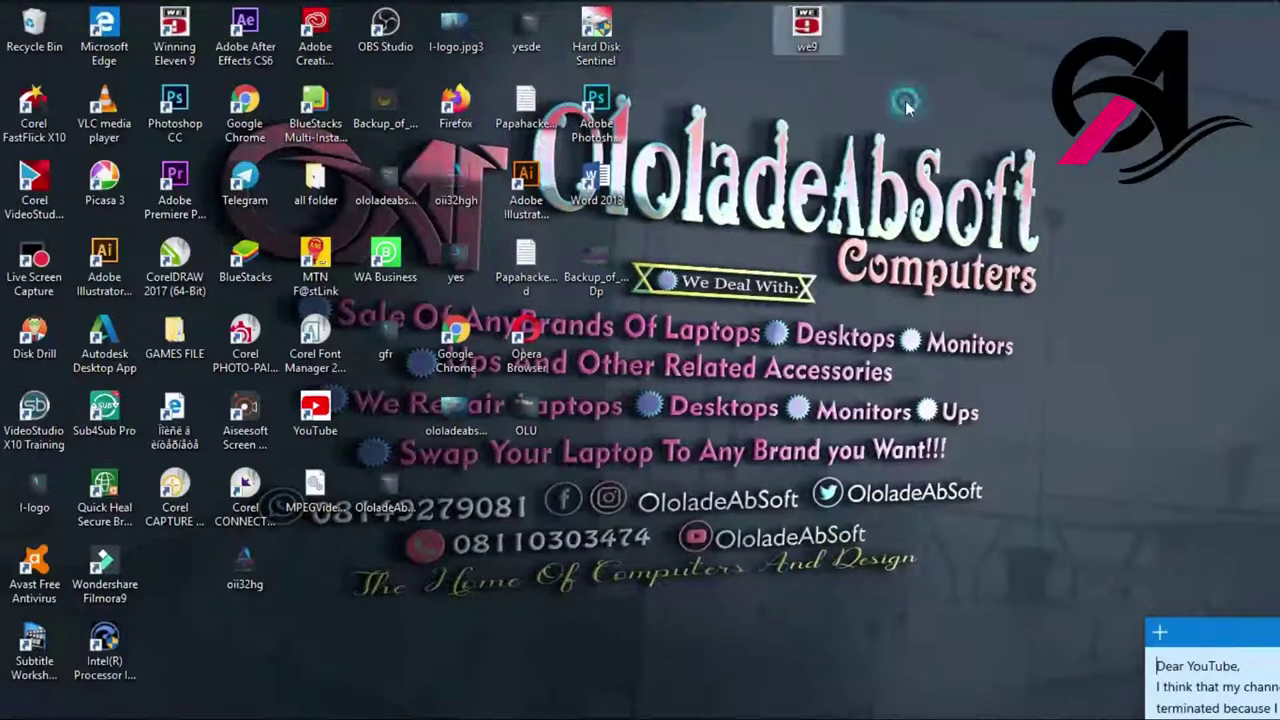
pyautogui.rightClick(806, 40)
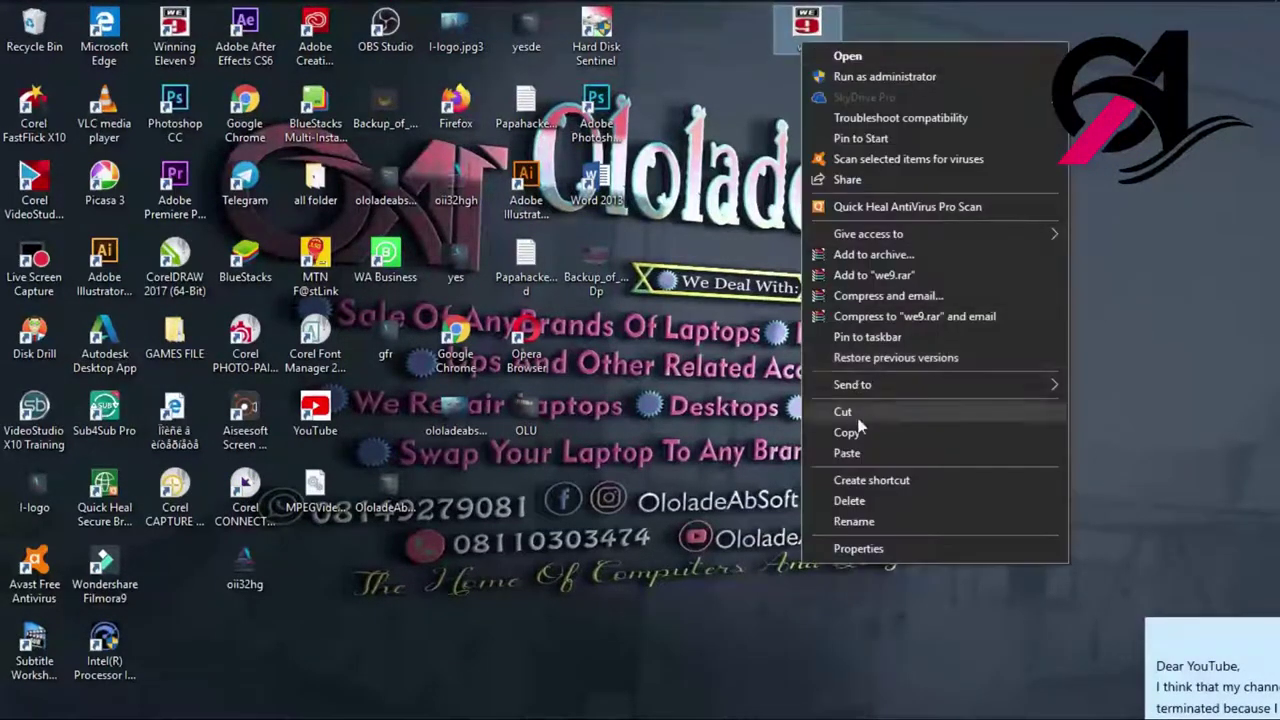
# Delete the desktop we9 copy, dismiss the no-disc warning, and open the game's install folder
pyautogui.click(849, 501)
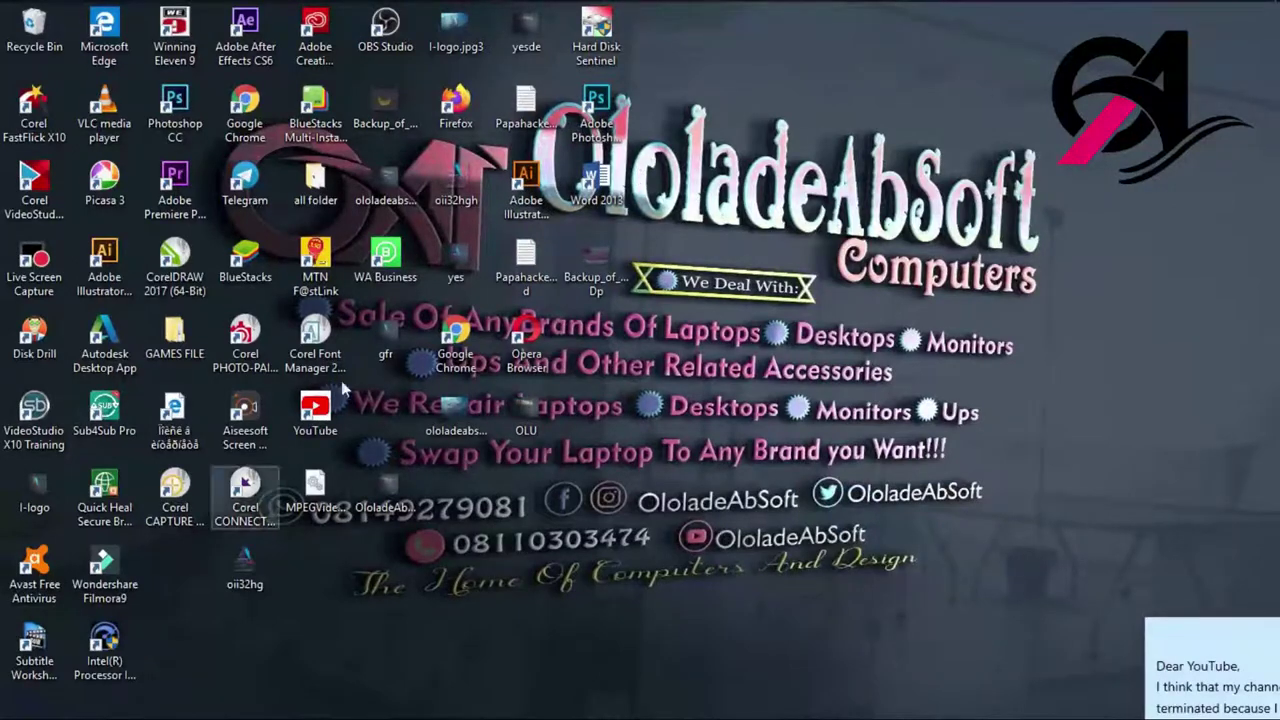
pyautogui.rightClick(177, 24)
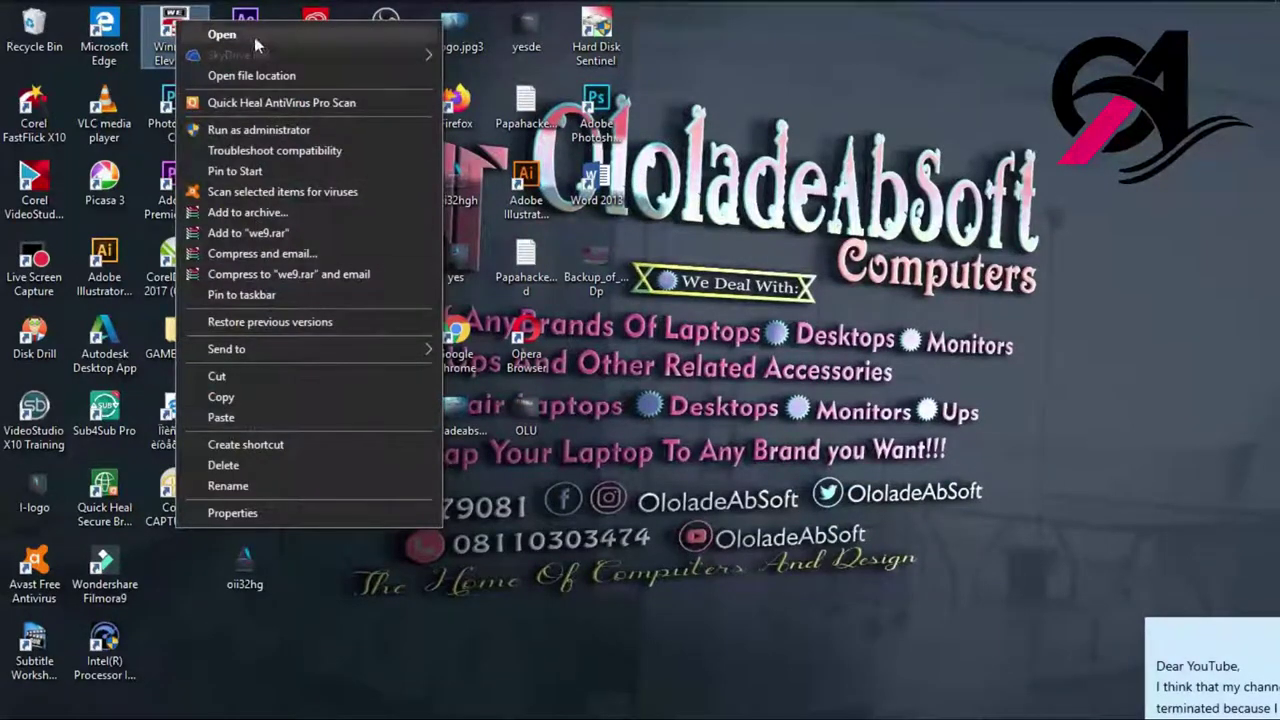
pyautogui.click(249, 399)
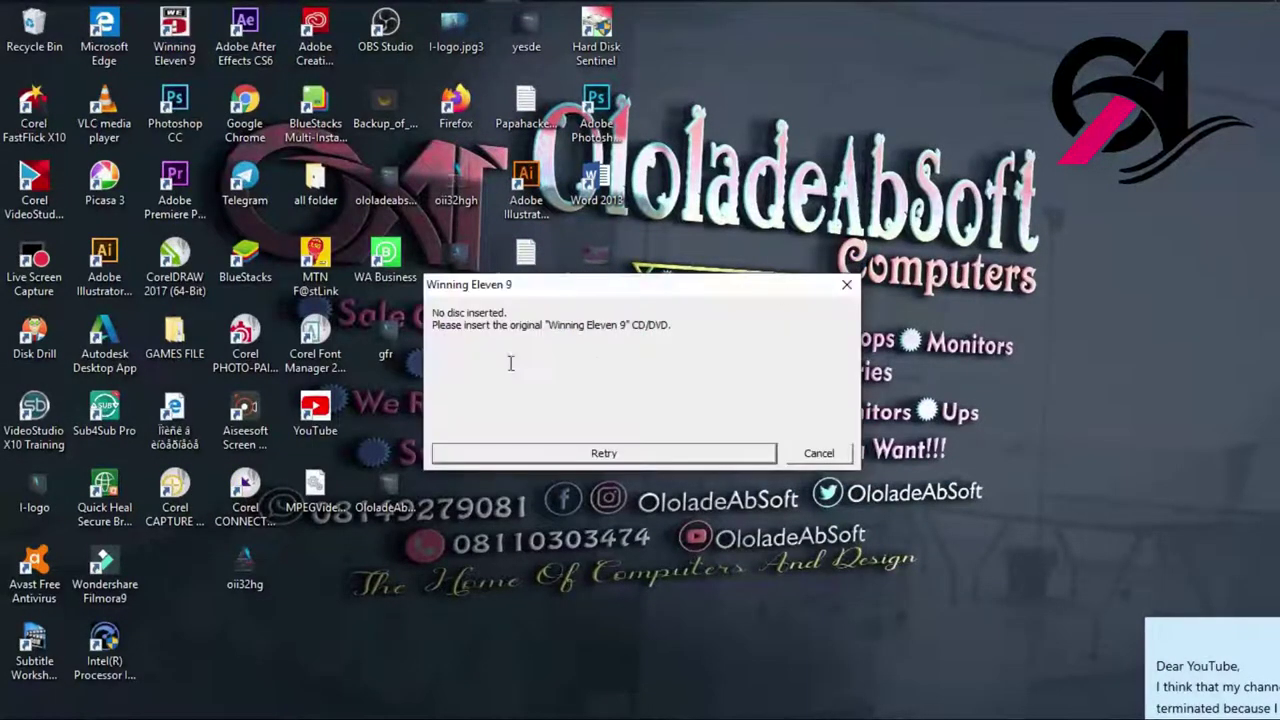
pyautogui.click(846, 281)
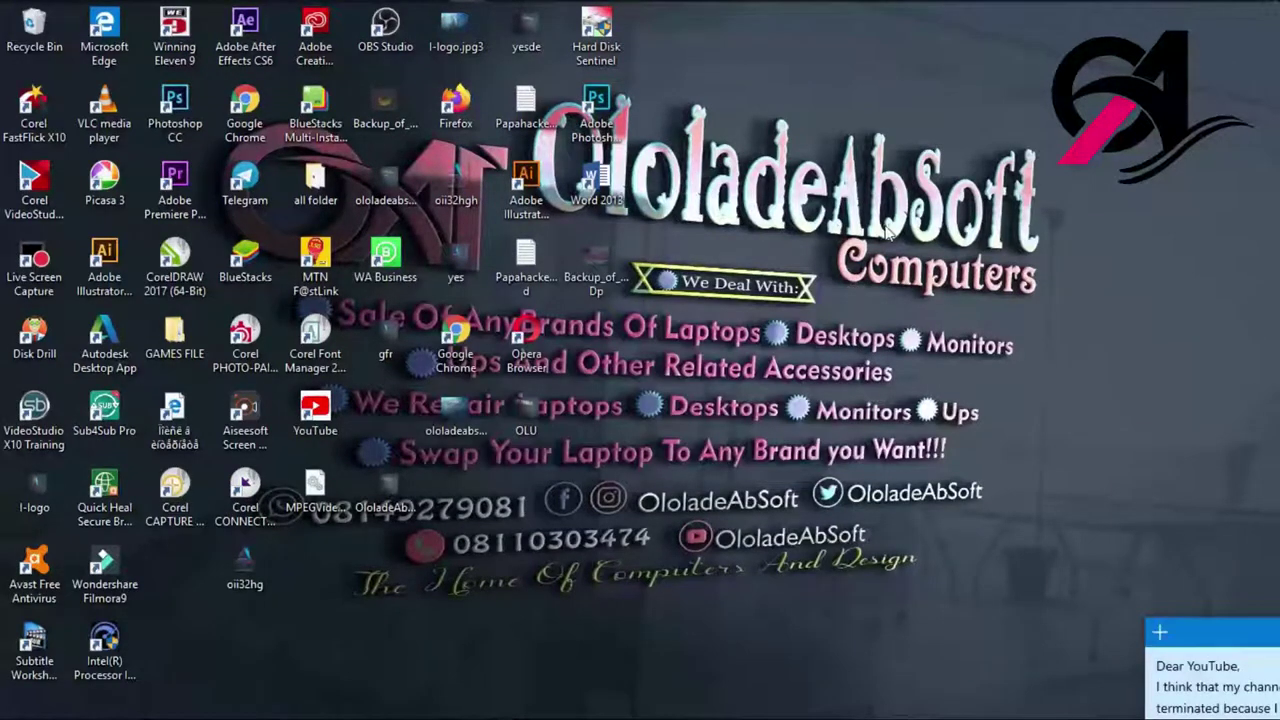
pyautogui.rightClick(175, 24)
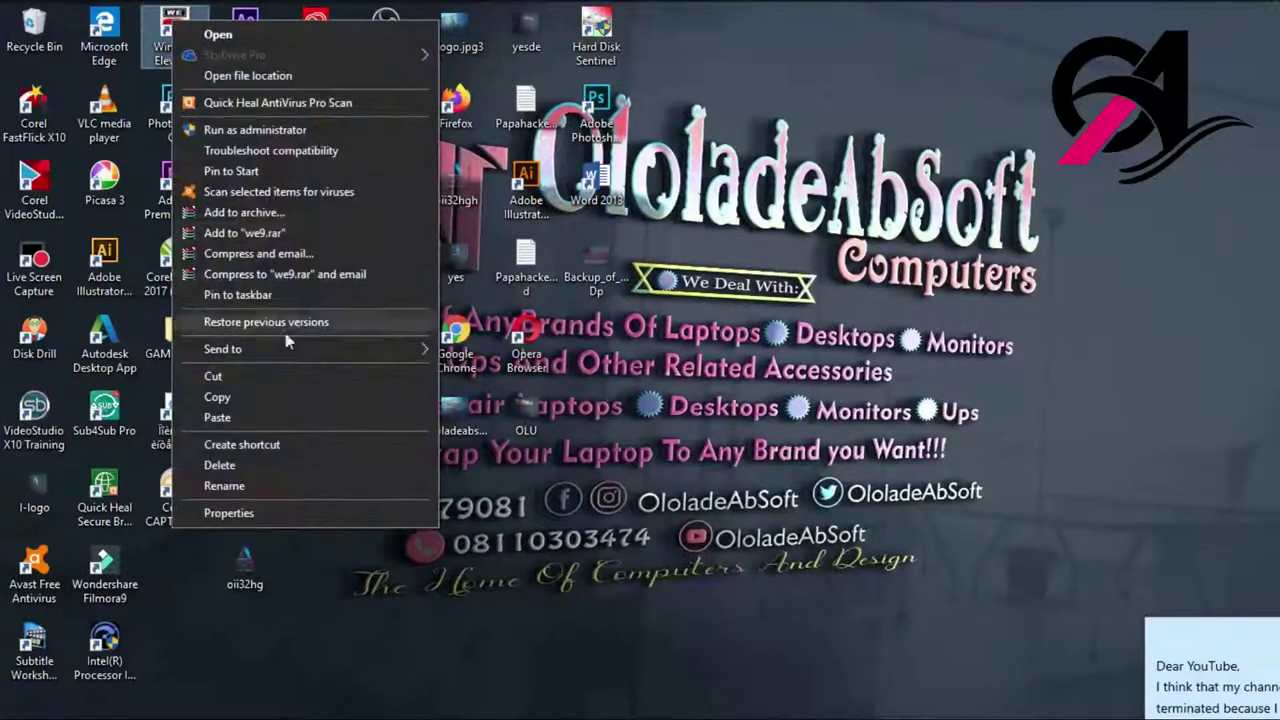
pyautogui.click(283, 76)
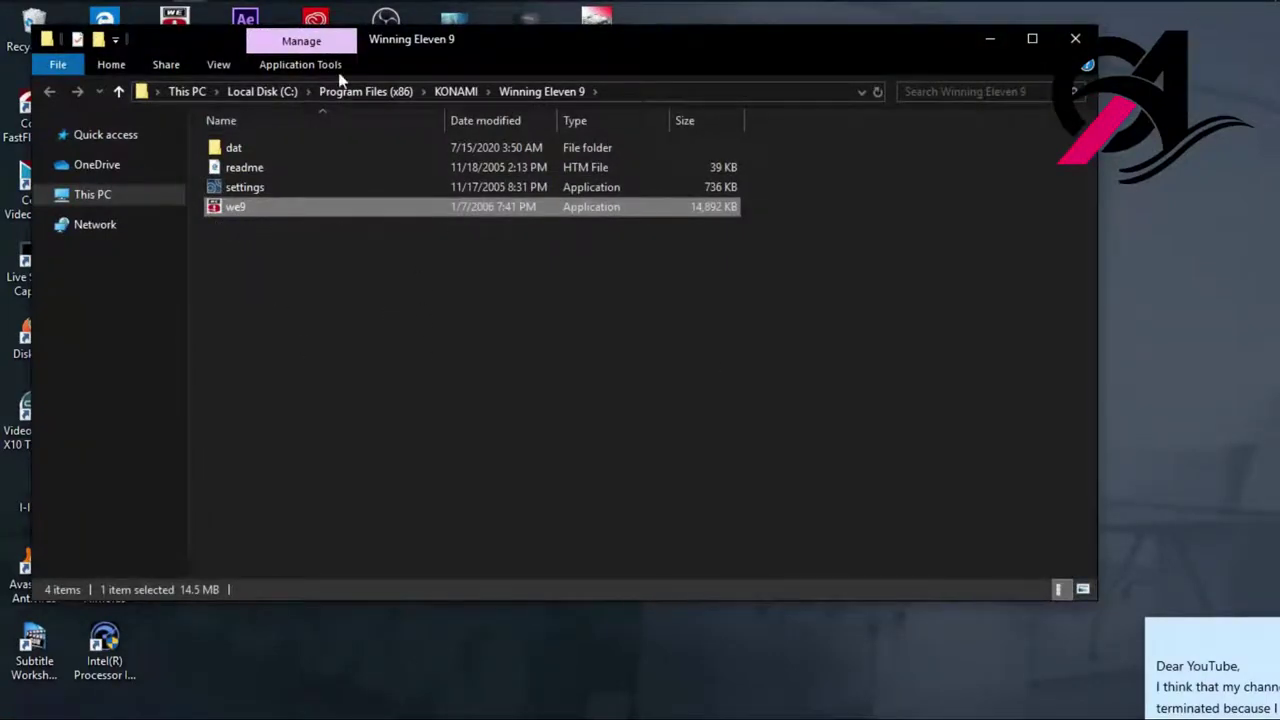
# Copy the crack's we9 from the no-cd crack folder
pyautogui.moveTo(186, 14)
pyautogui.click(106, 109)
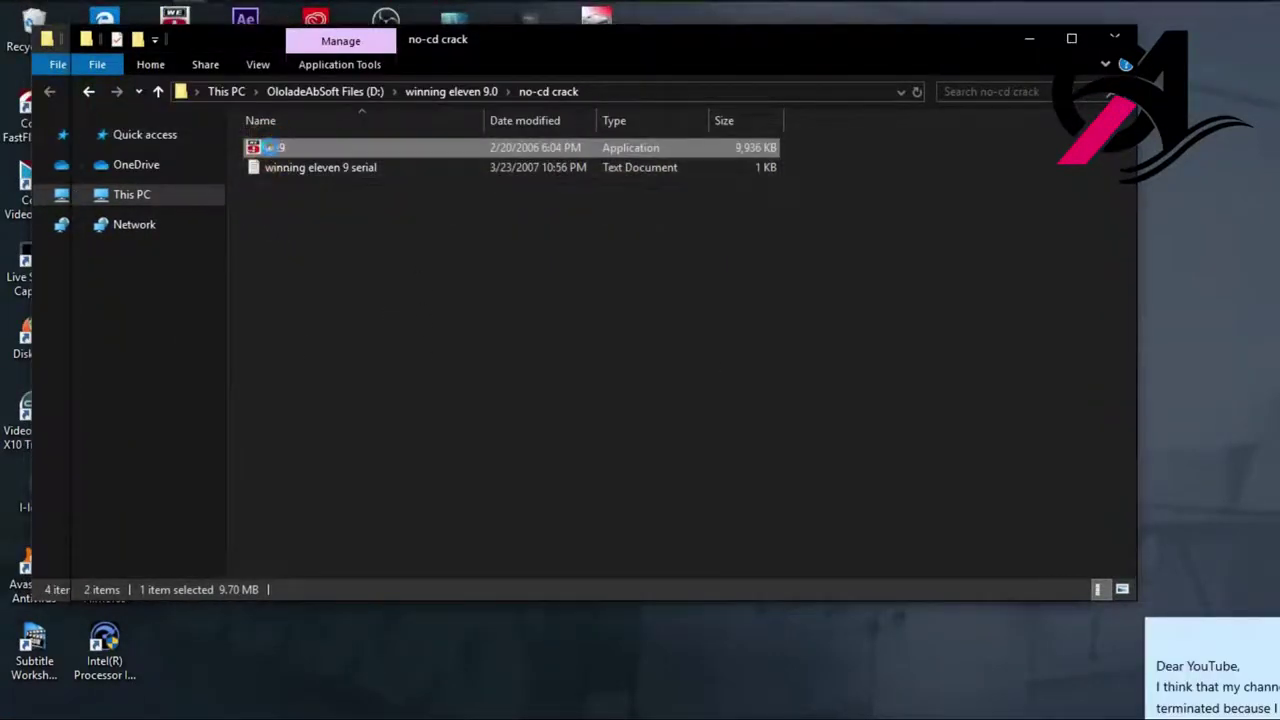
pyautogui.rightClick(262, 140)
pyautogui.click(337, 514)
pyautogui.hotkey('alt', 'Tab')
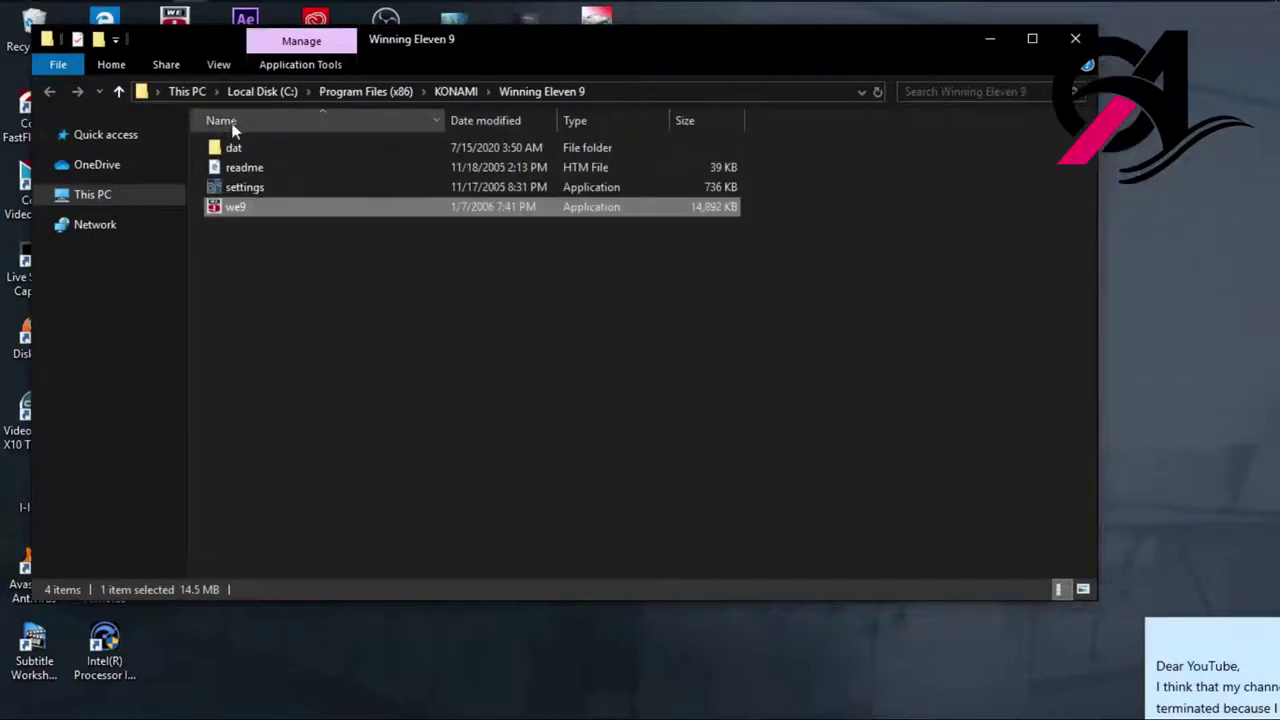
pyautogui.click(1075, 38)
# Paste the crack's we9 into the KONAMI Winning Eleven 9 folder, replacing the original we9.exe
pyautogui.rightClick(185, 24)
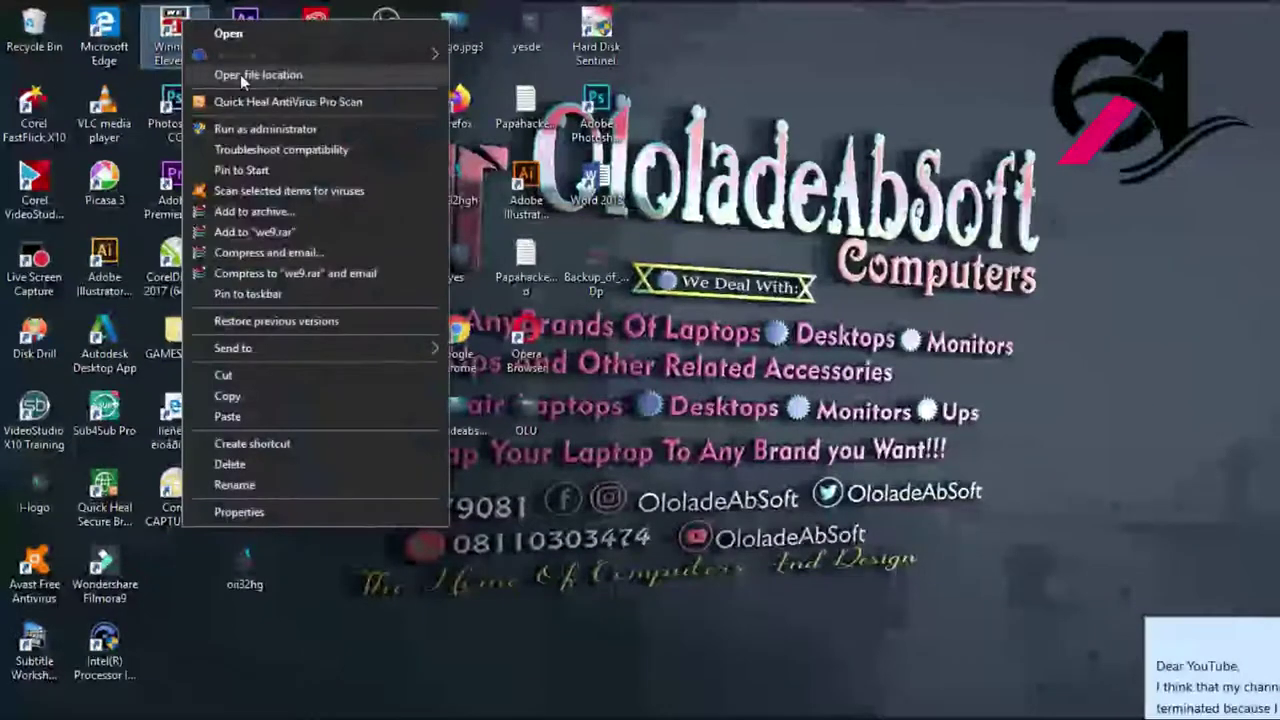
pyautogui.click(270, 74)
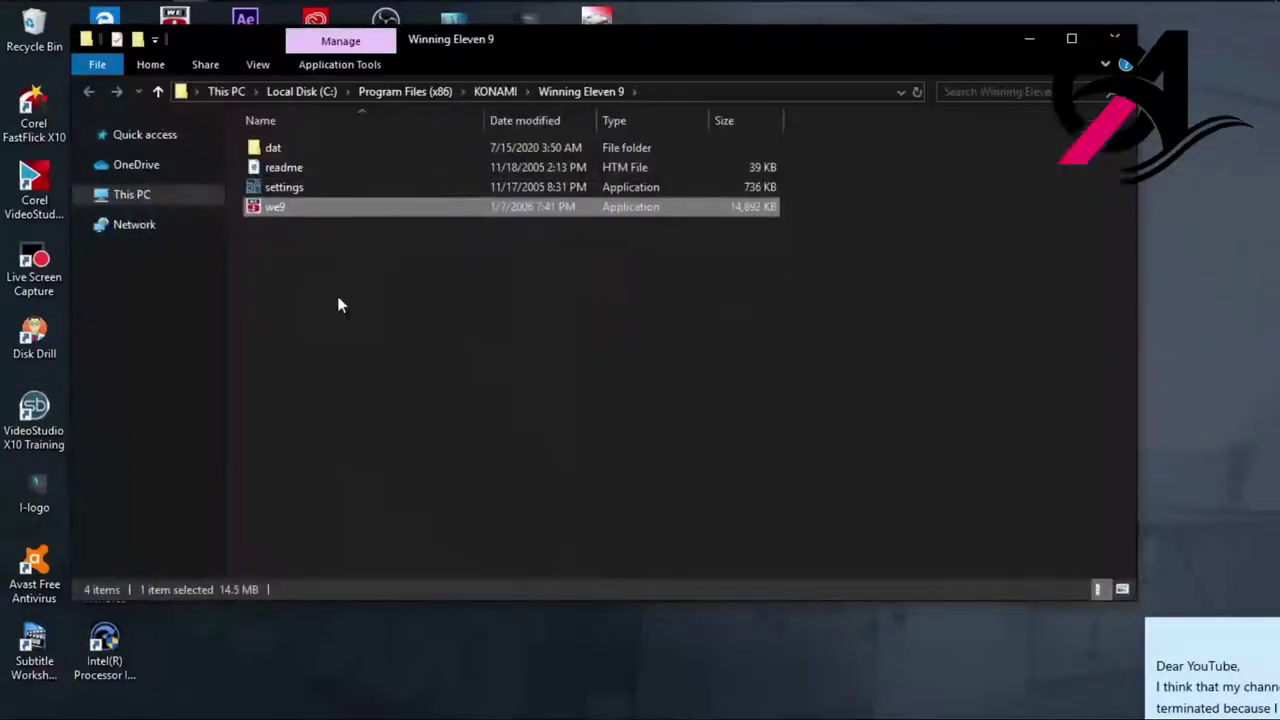
pyautogui.click(338, 305)
pyautogui.rightClick(338, 296)
pyautogui.click(394, 425)
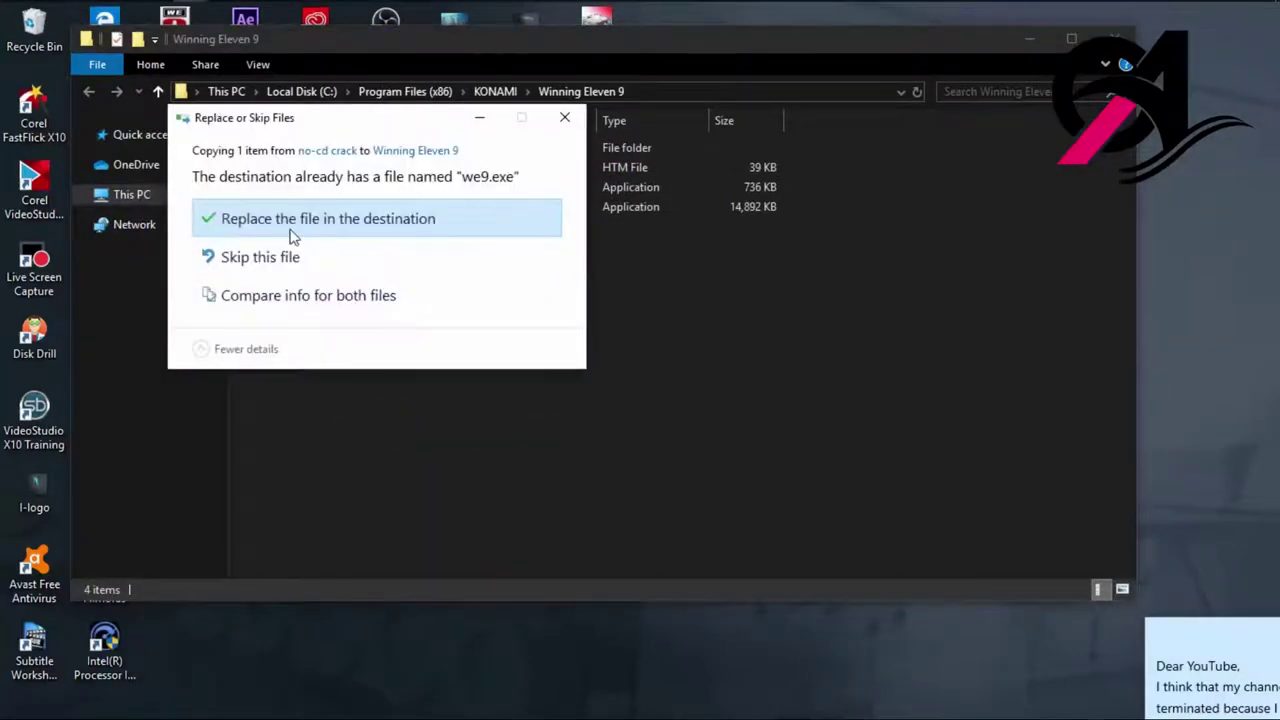
pyautogui.click(292, 235)
pyautogui.click(307, 250)
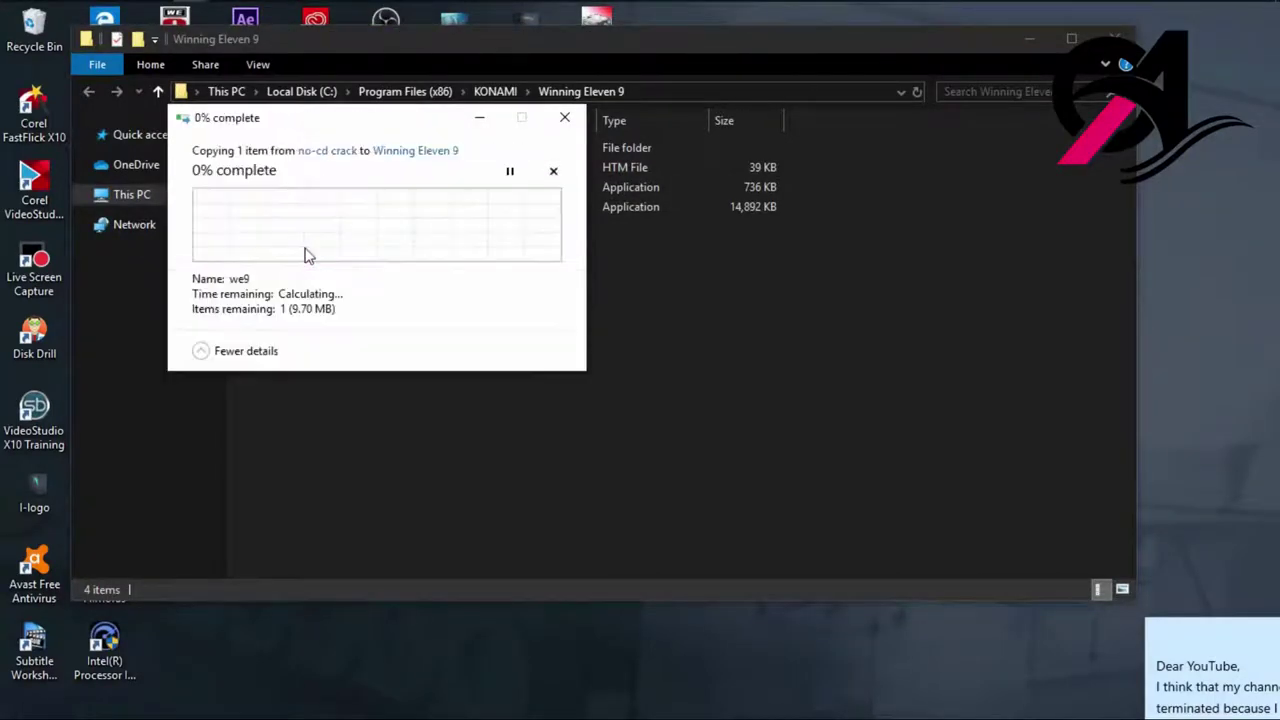
pyautogui.click(1115, 38)
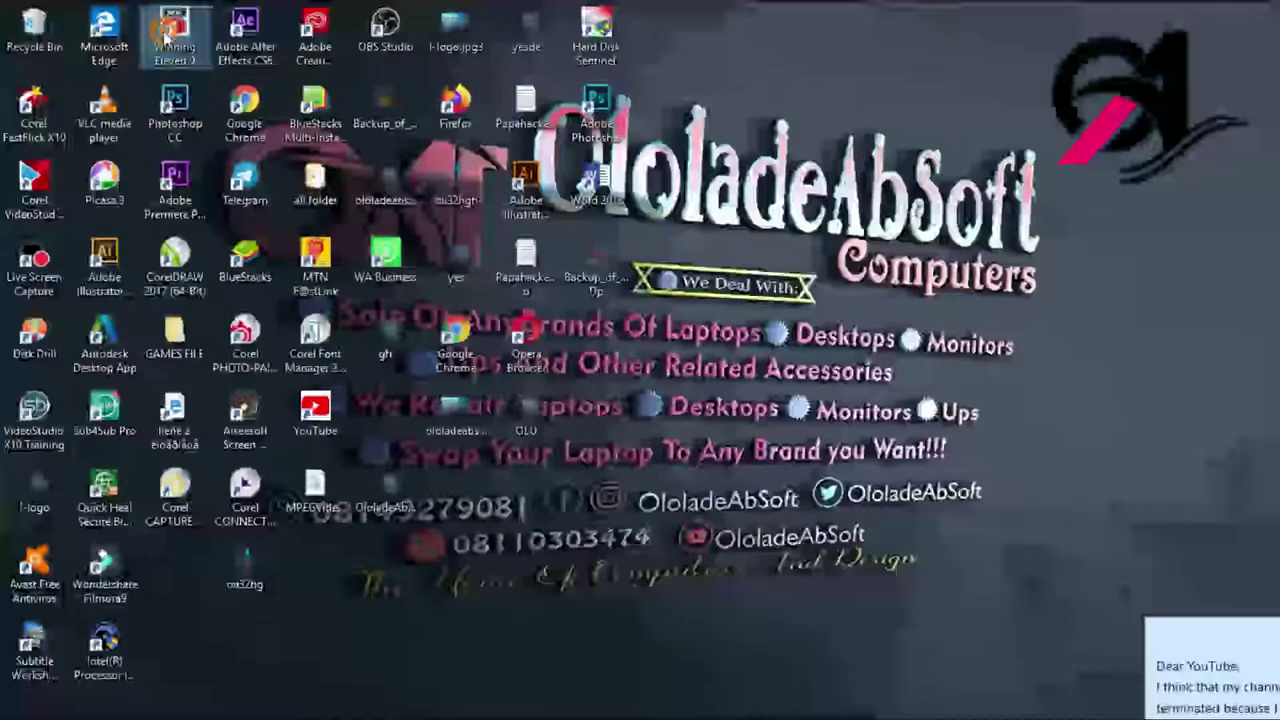
# Launch Winning Eleven 9 from its desktop icon, then open and dismiss the Start menu
pyautogui.rightClick(165, 33)
pyautogui.click(230, 427)
pyautogui.click(16, 14)
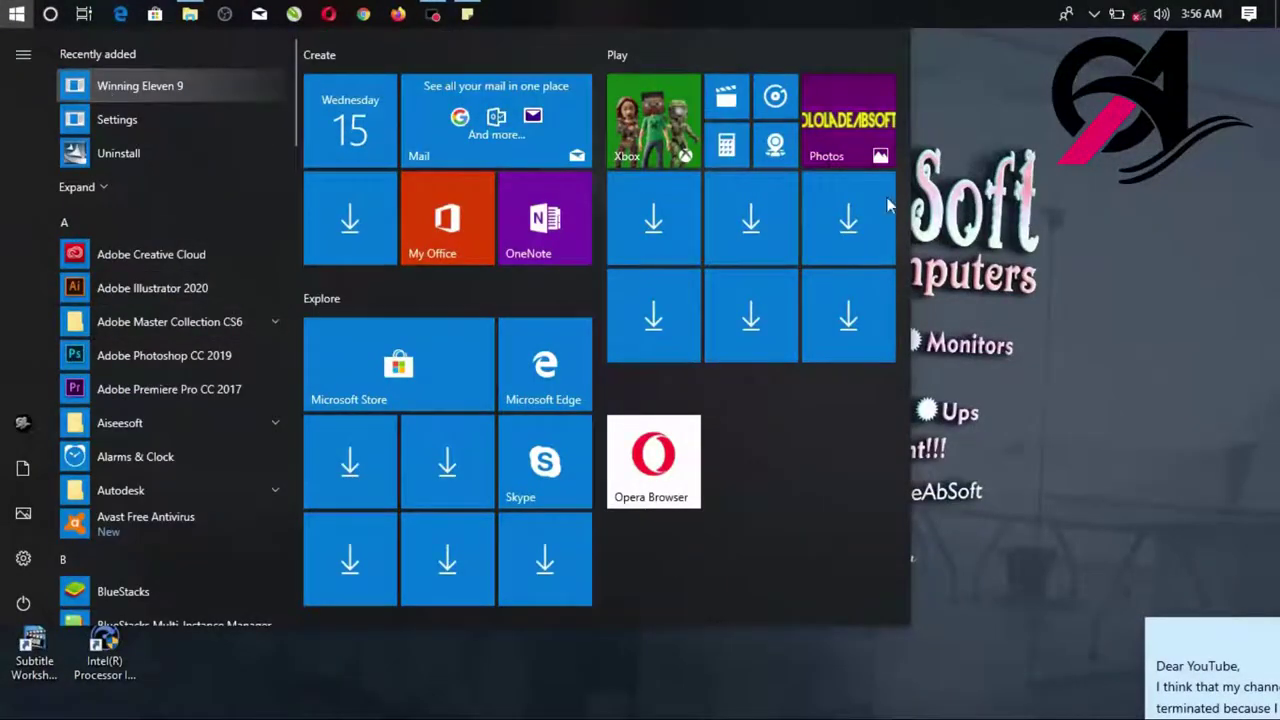
pyautogui.press('Escape')
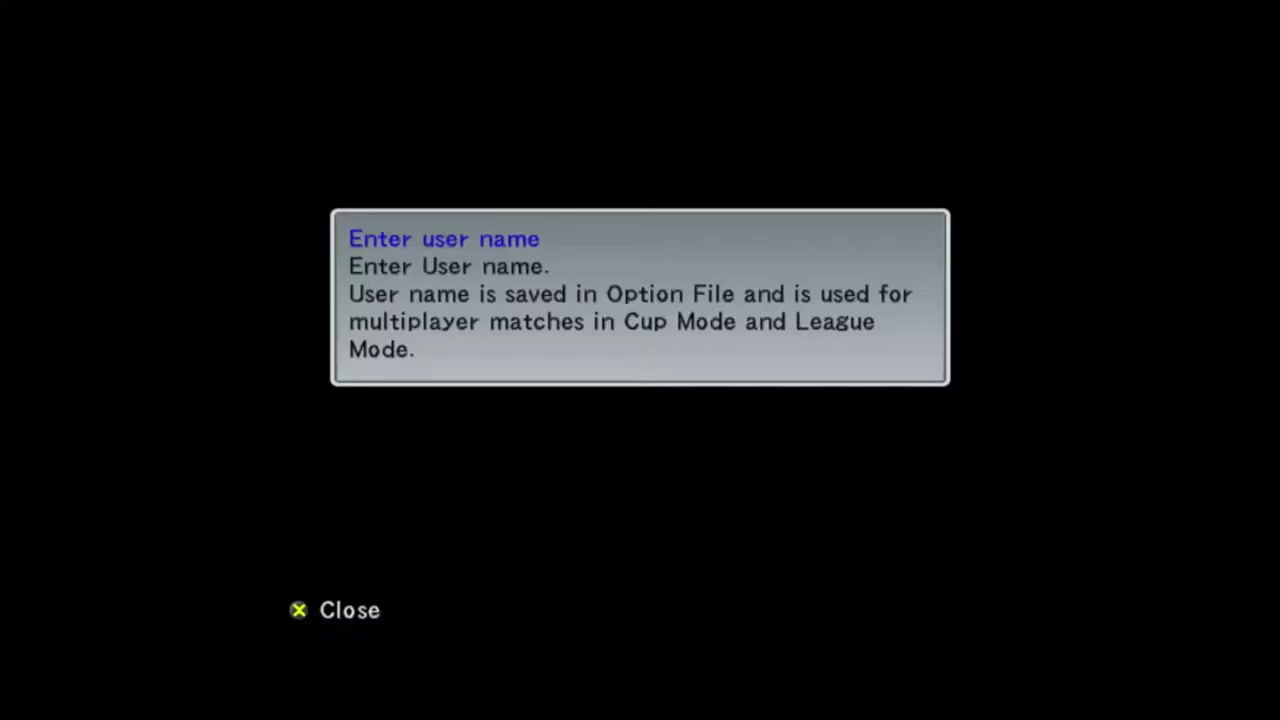
# Enter the user name USER and save it to the option file in Folder 1
pyautogui.press('Return')
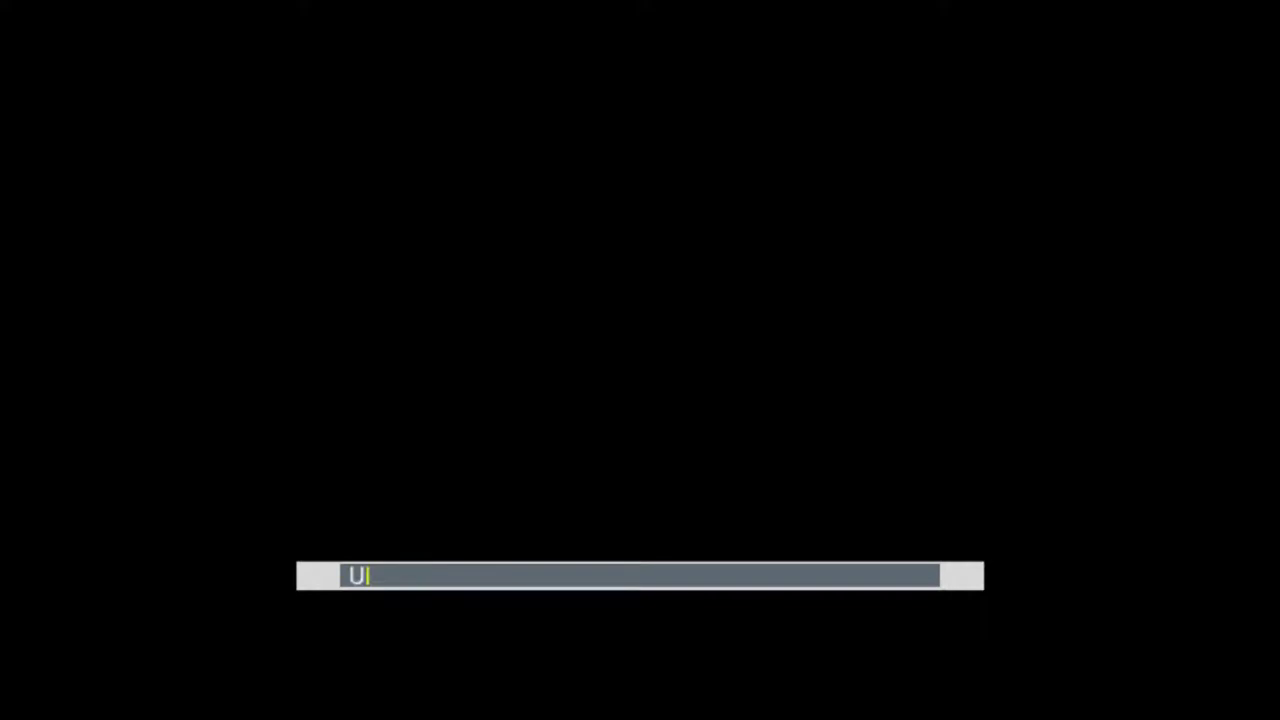
pyautogui.press('Return')
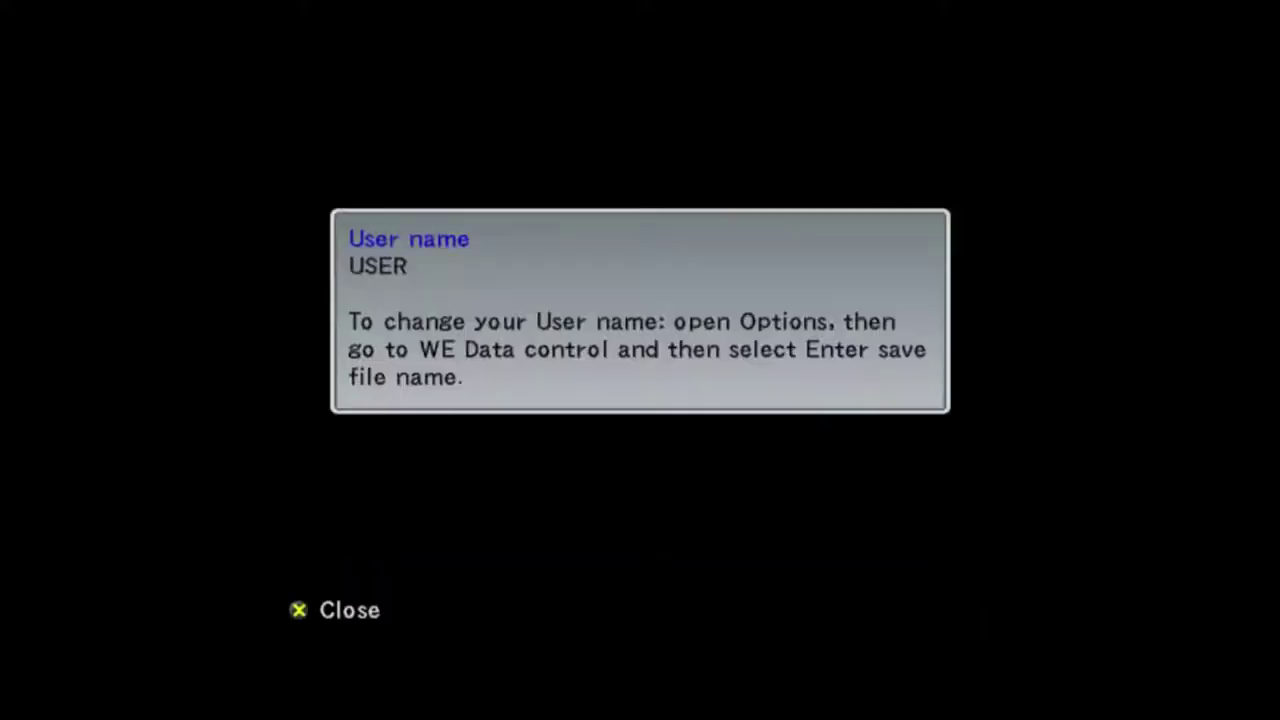
pyautogui.press('Return')
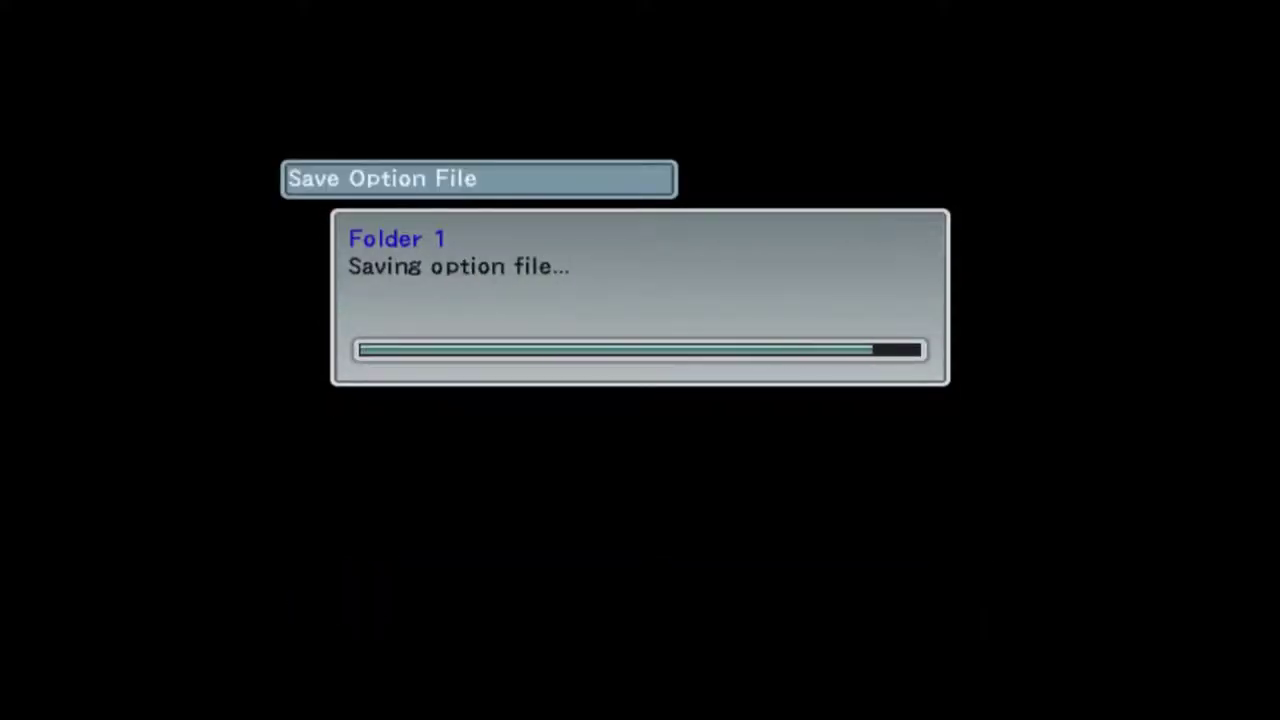